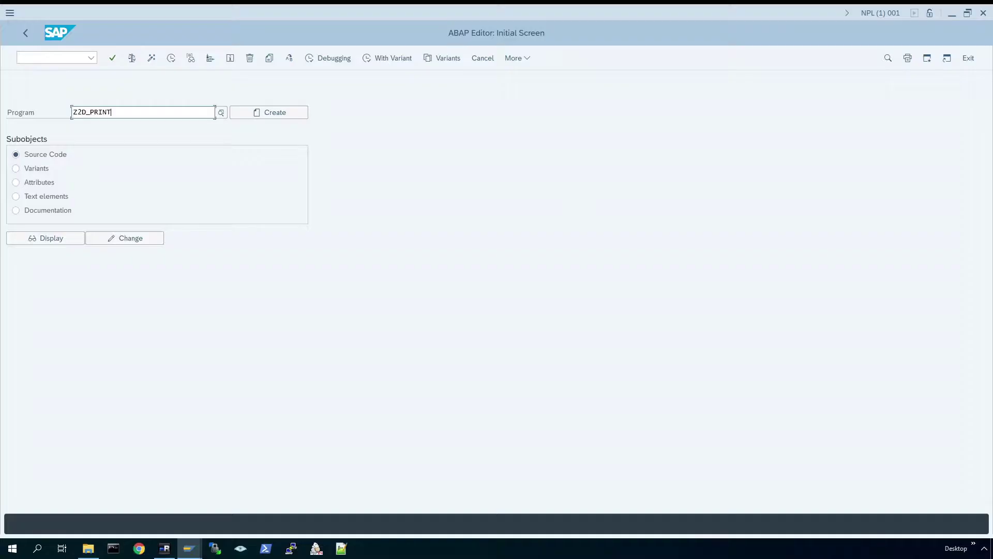
# Step: Select the program name Z2D_PRINT on the ABAP Editor initial screen
pyautogui.moveTo(112, 112); pyautogui.dragTo(49, 109)
# Step: Open Z2D_PRINT for change, highlight the QRcode label, ZBW02 control and URL, then page down
pyautogui.click(131, 239)
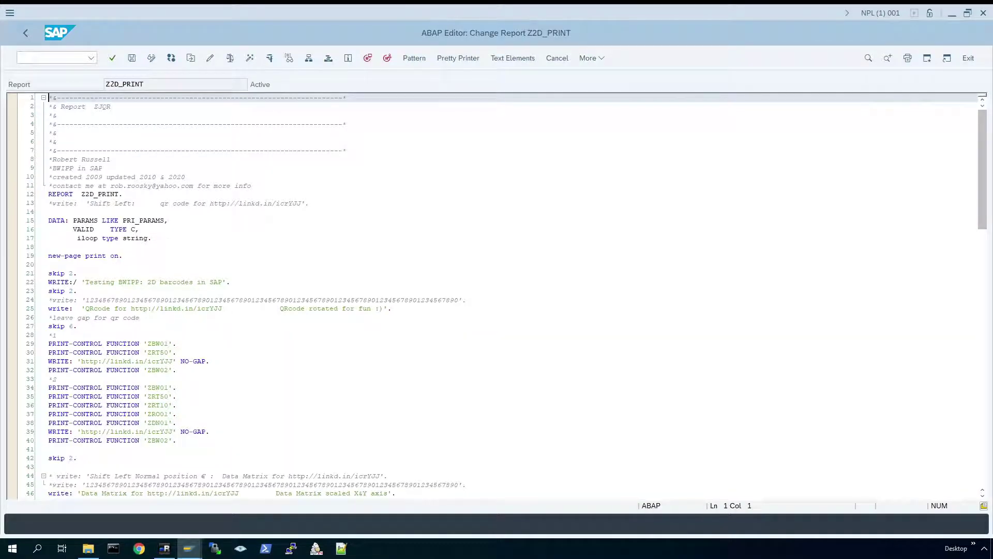
pyautogui.moveTo(85, 309); pyautogui.dragTo(119, 308)
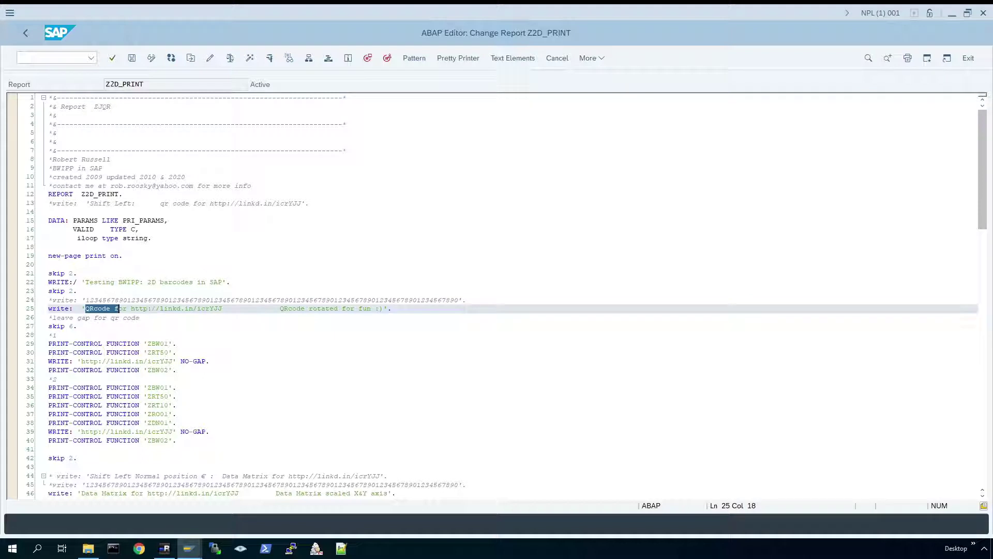
pyautogui.moveTo(169, 440); pyautogui.dragTo(144, 440)
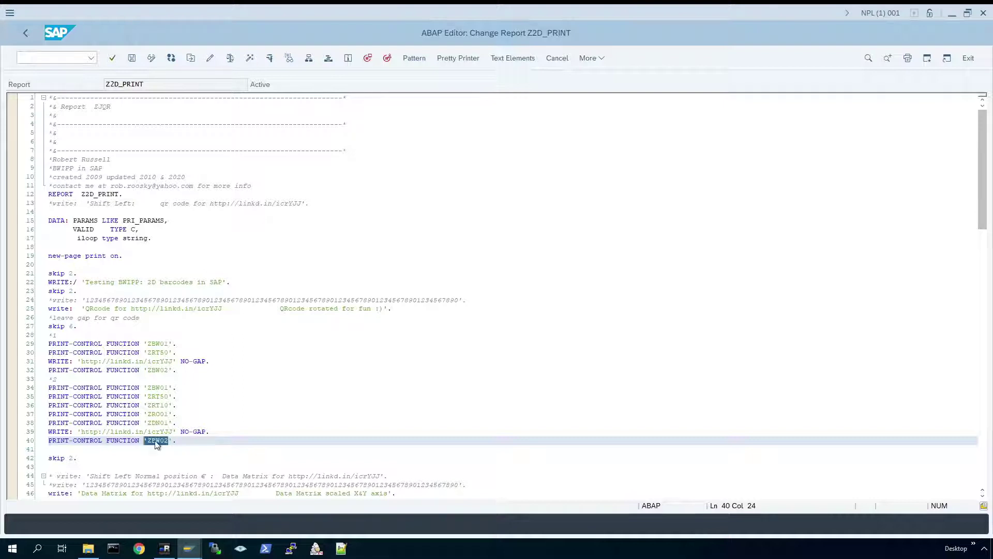
pyautogui.moveTo(81, 431); pyautogui.dragTo(173, 432)
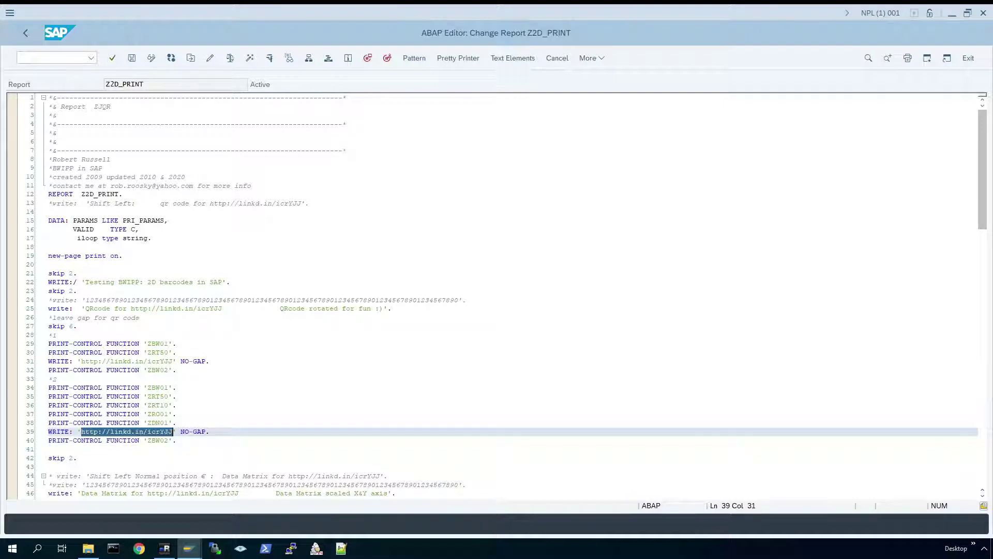
pyautogui.click(983, 465)
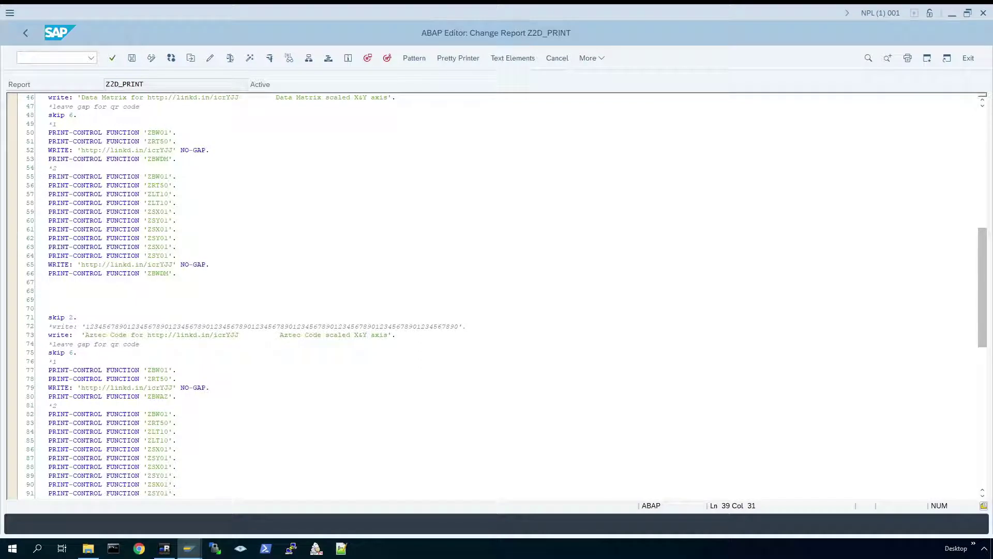
pyautogui.moveTo(81, 97); pyautogui.dragTo(120, 98)
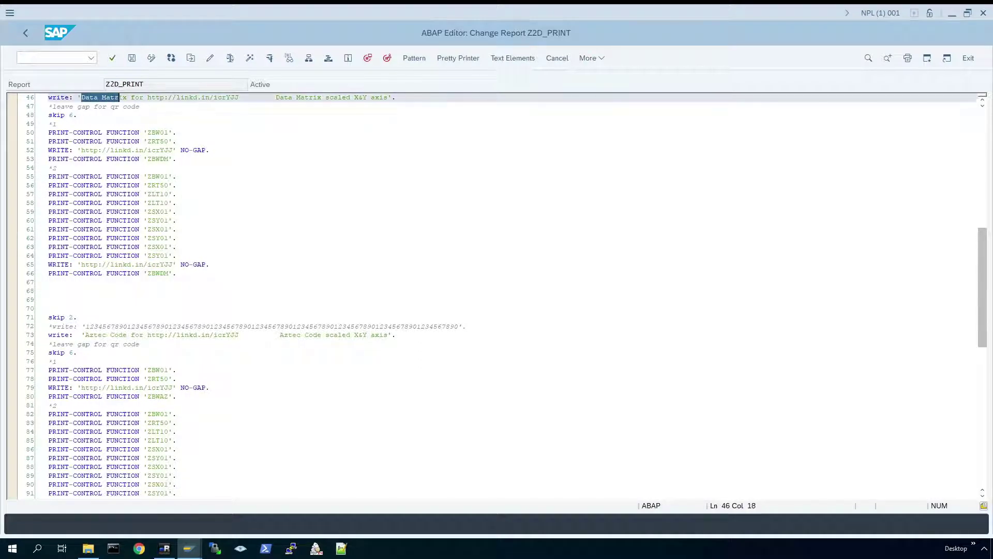
pyautogui.moveTo(147, 274); pyautogui.dragTo(165, 273)
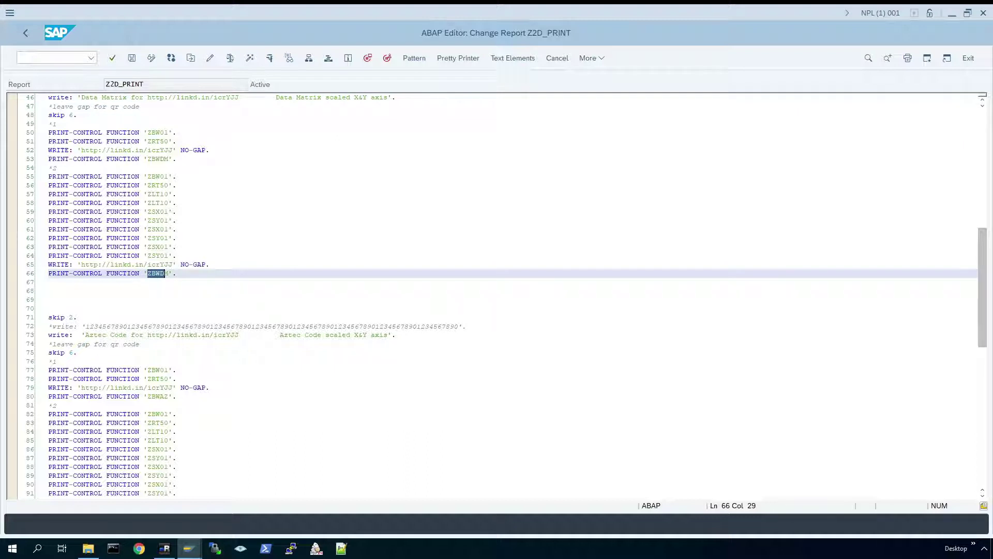
pyautogui.click(160, 273)
pyautogui.click(169, 273)
pyautogui.moveTo(89, 326); pyautogui.dragTo(110, 335)
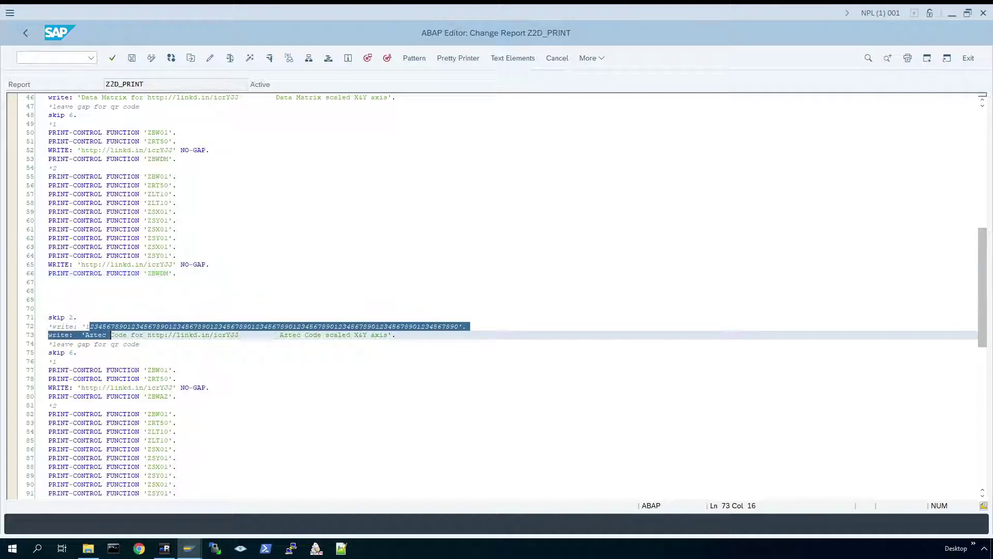
pyautogui.click(210, 388)
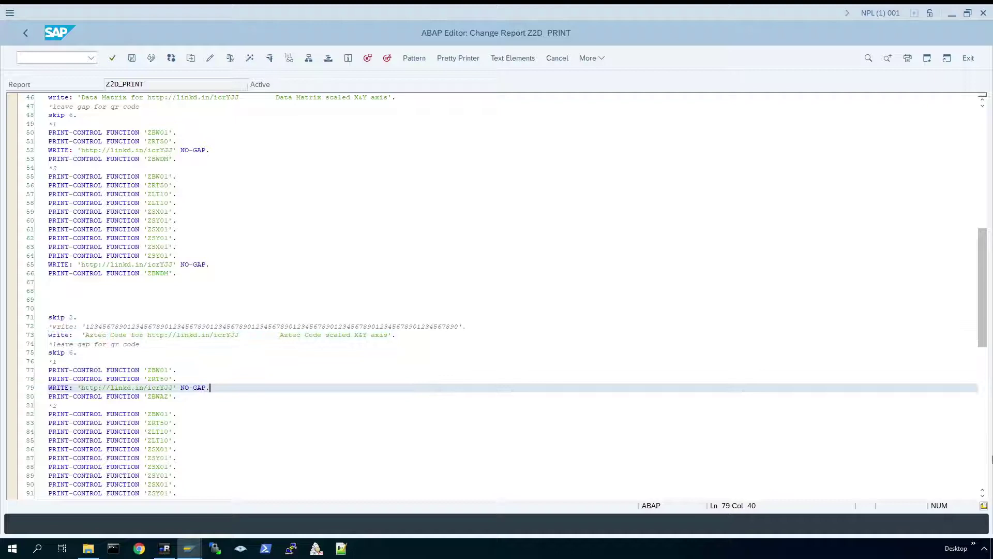
pyautogui.click(983, 459)
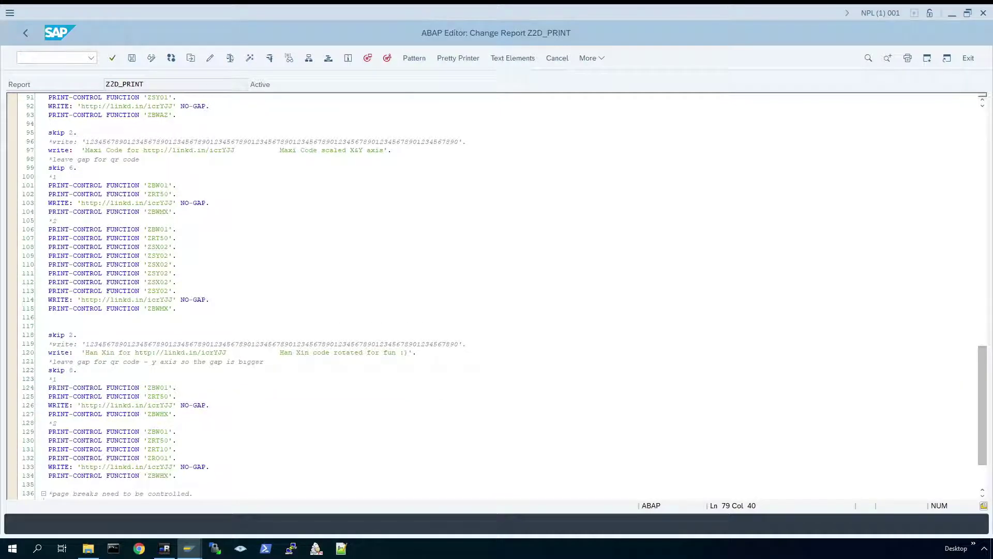
pyautogui.moveTo(147, 114); pyautogui.dragTo(170, 115)
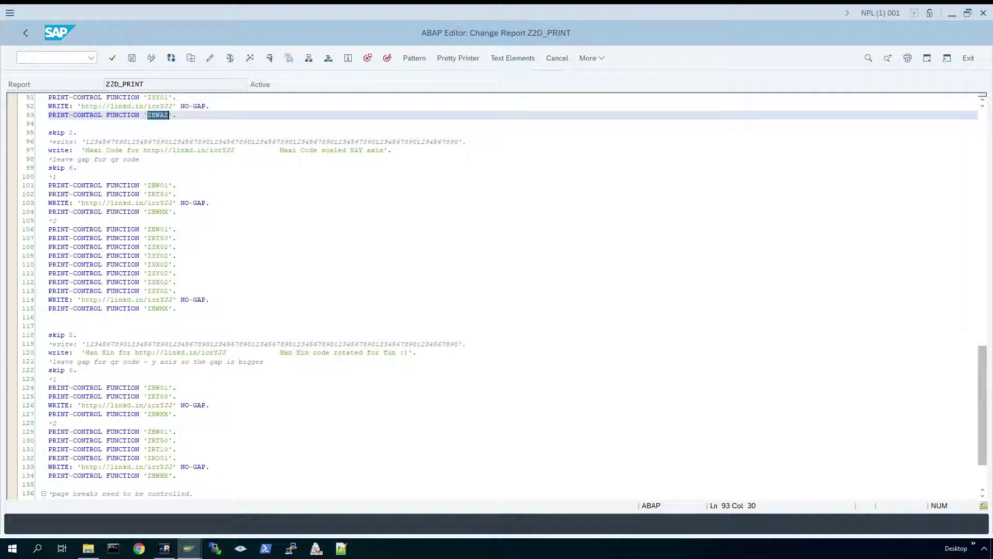
pyautogui.moveTo(102, 150); pyautogui.dragTo(136, 150)
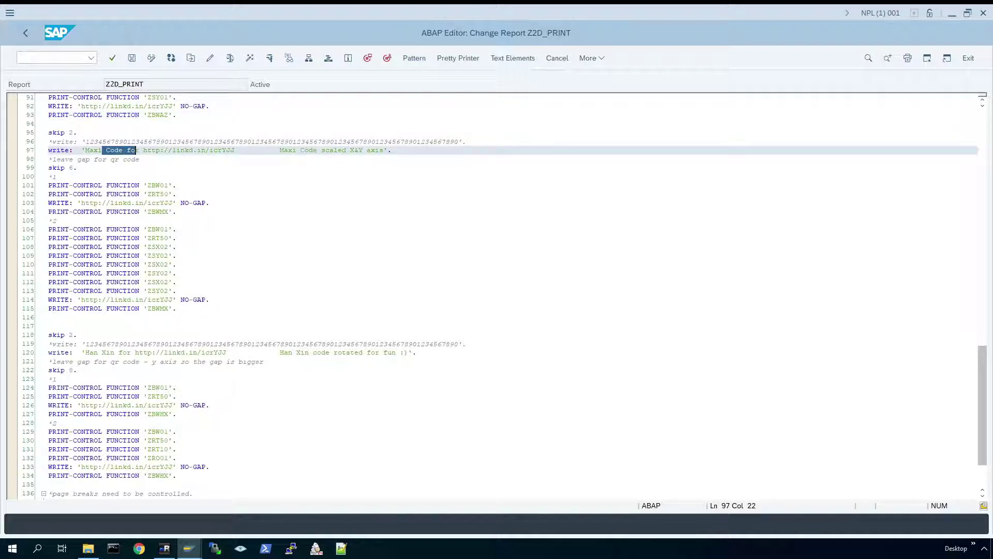
pyautogui.moveTo(147, 309); pyautogui.dragTo(169, 308)
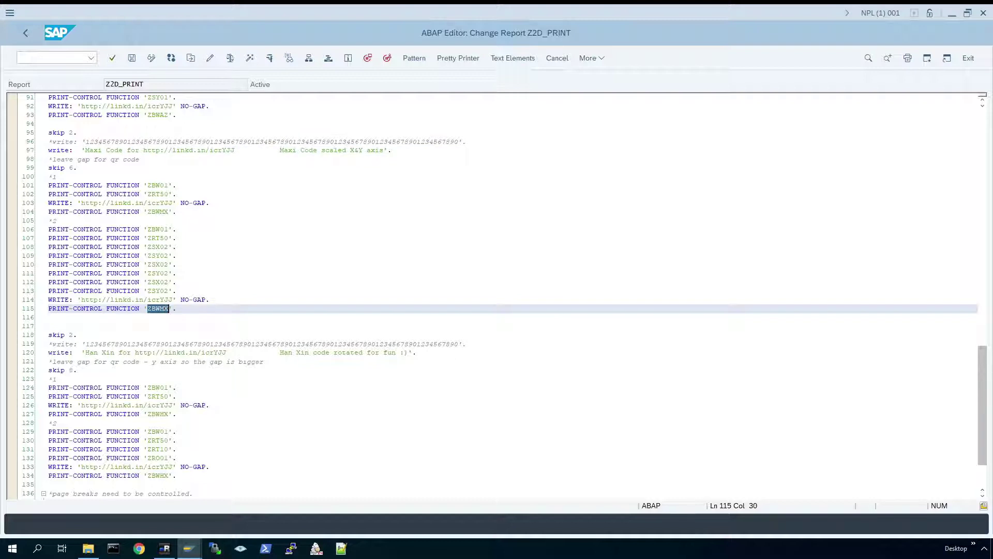
pyautogui.click(83, 352)
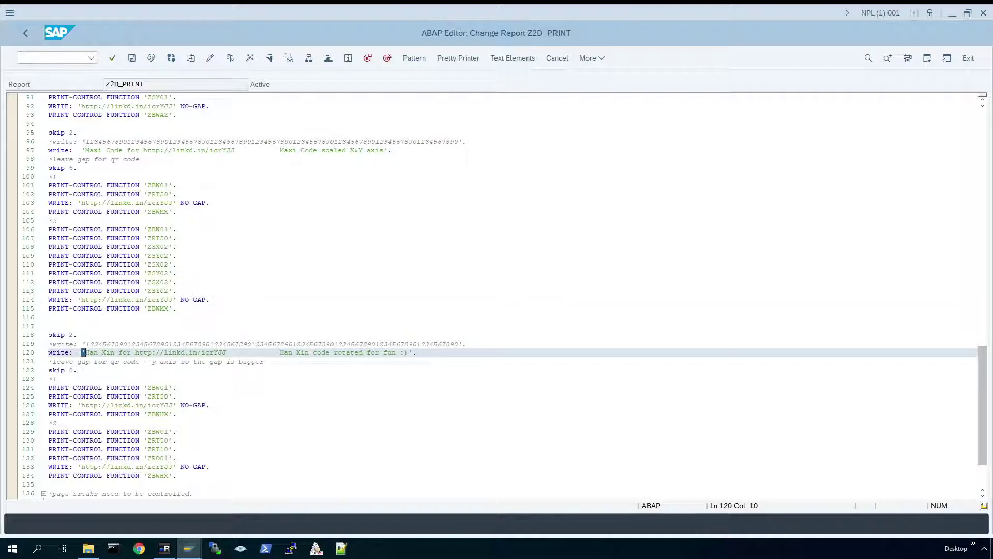
pyautogui.moveTo(147, 476); pyautogui.dragTo(170, 476)
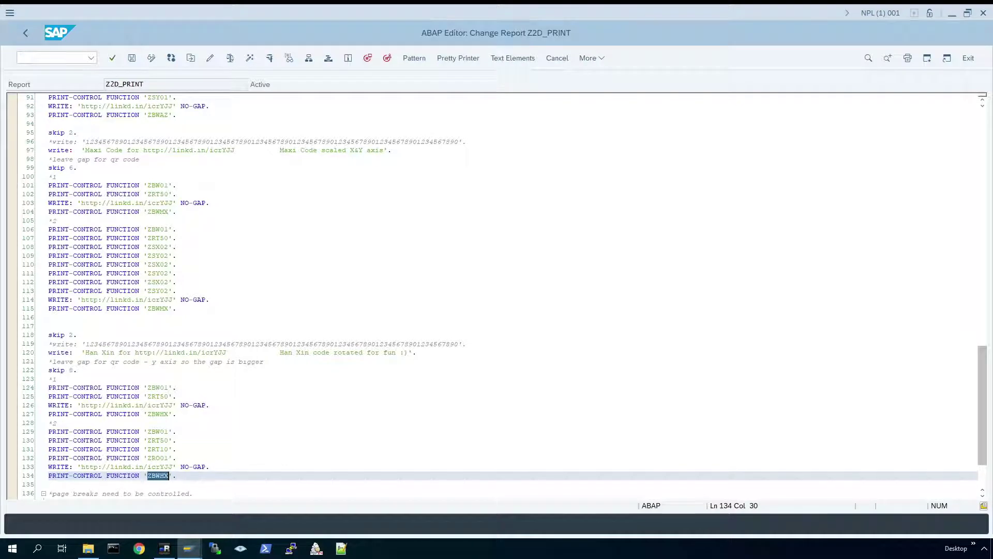
pyautogui.moveTo(189, 547)
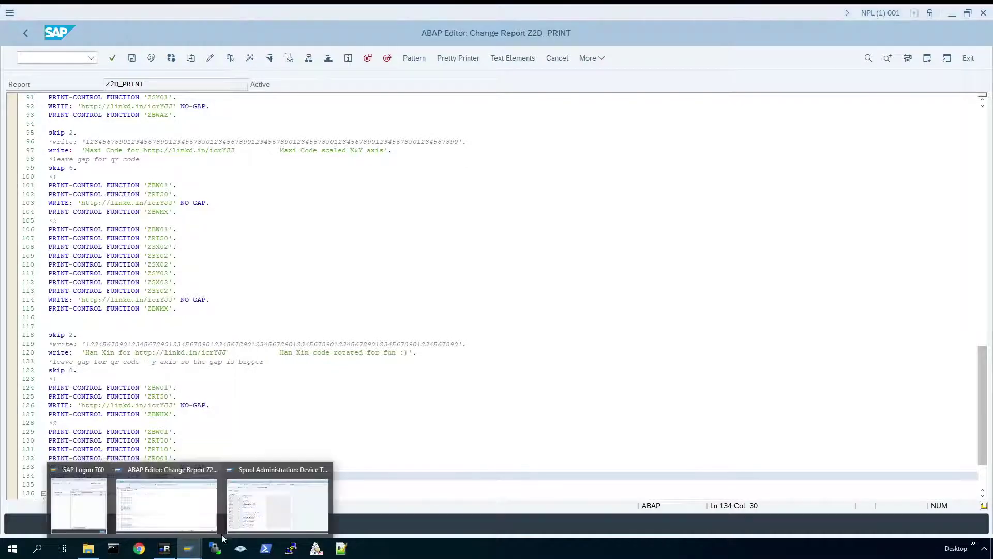
# Step: Step through the ZBWIPP2D print controls, comparing the ZBW02 and ZBWQR control character sequences
pyautogui.click(271, 513)
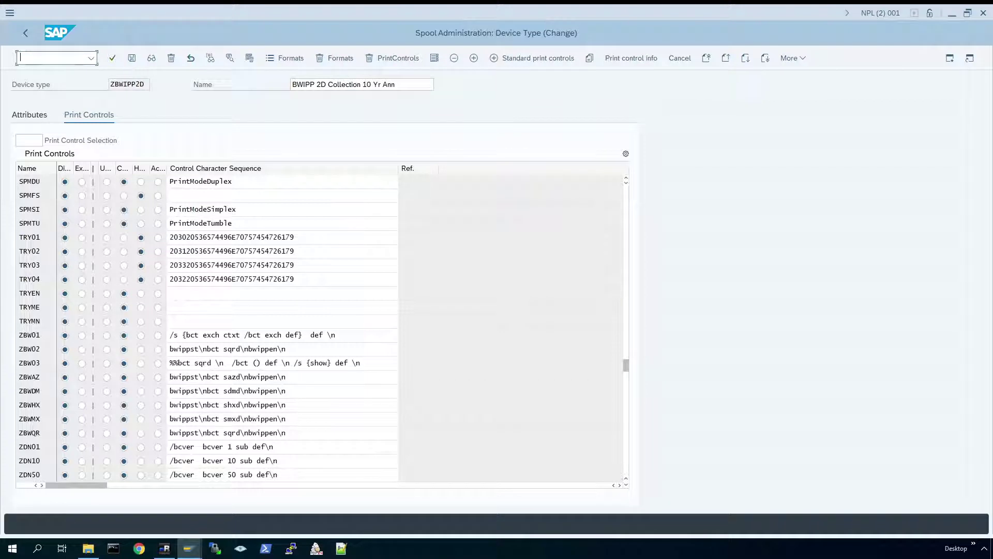
pyautogui.moveTo(42, 377); pyautogui.dragTo(18, 378)
pyautogui.press('Down')
pyautogui.press('Down')
pyautogui.press('Down')
pyautogui.press('Down')
pyautogui.click(30, 349)
pyautogui.doubleClick(30, 349)
pyautogui.press('Tab')
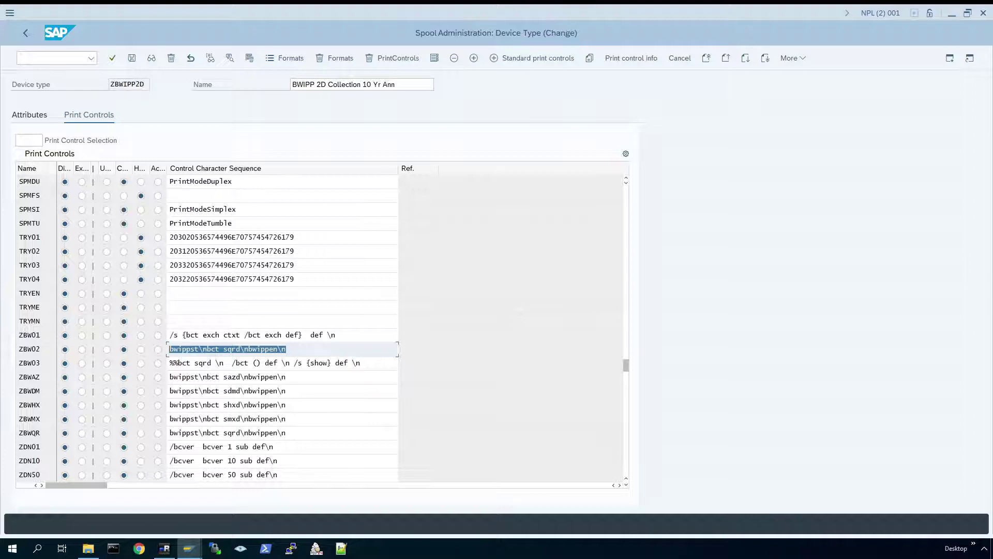
pyautogui.moveTo(287, 433); pyautogui.dragTo(168, 432)
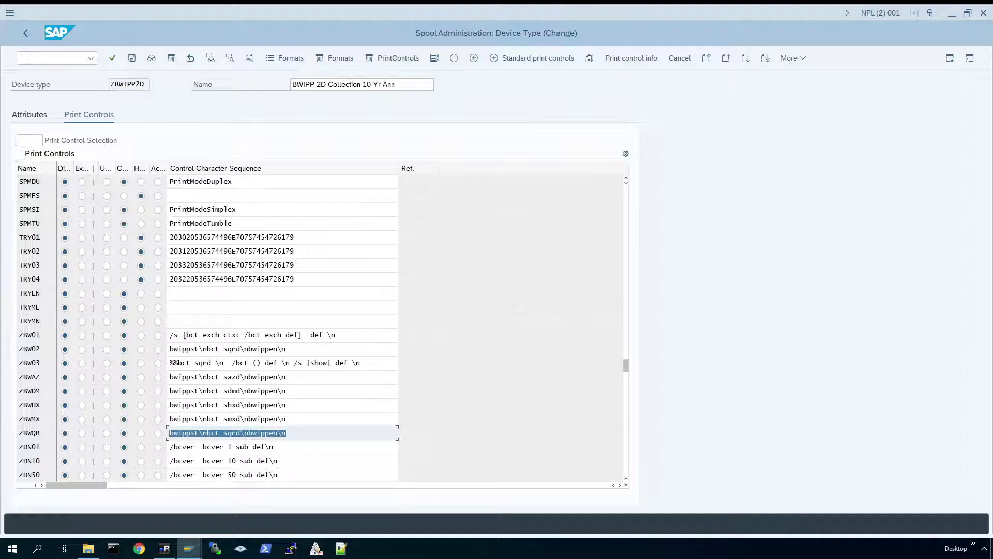
# Step: Run Z2D_PRINT with output device FRONT2DC and note the X_65_80 formatting notice
pyautogui.moveTo(192, 555)
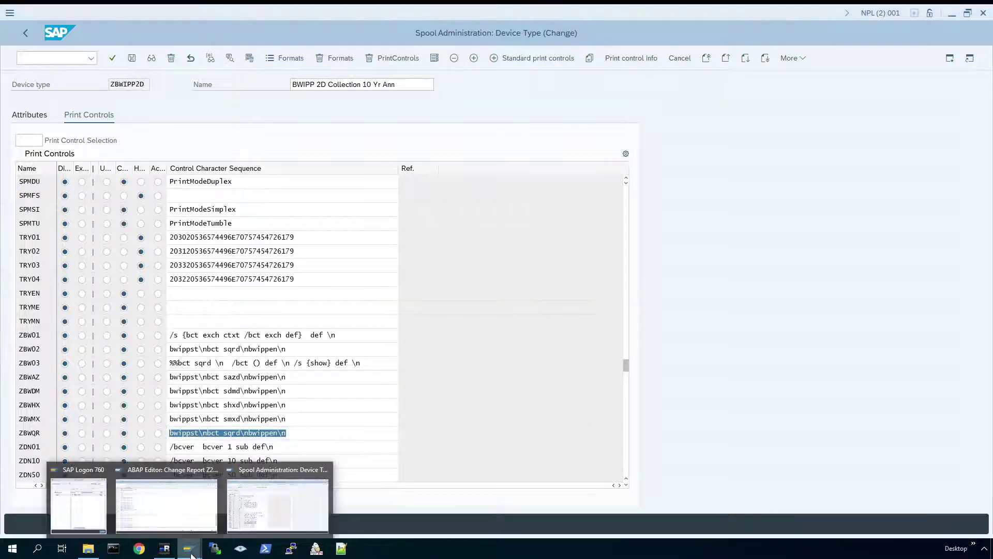
pyautogui.click(167, 506)
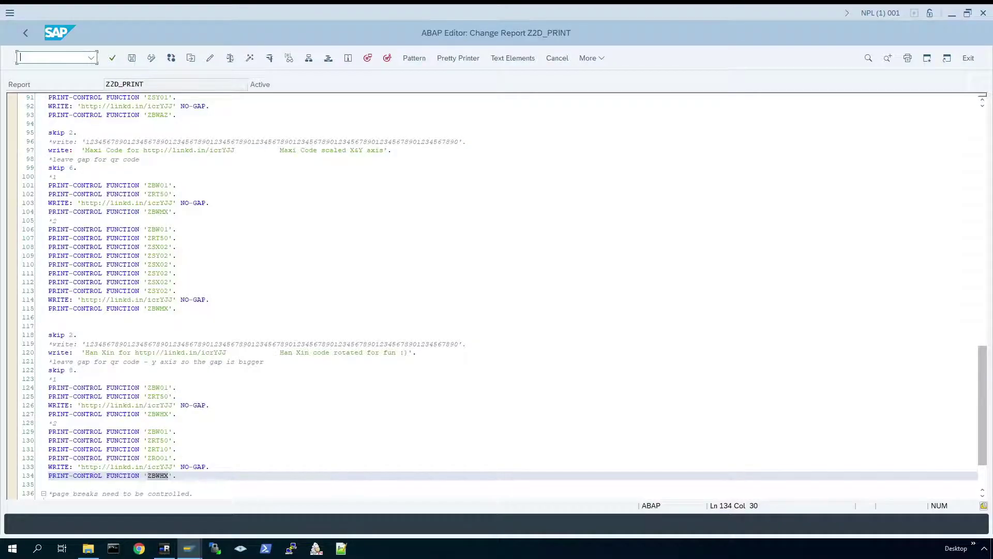
pyautogui.click(271, 59)
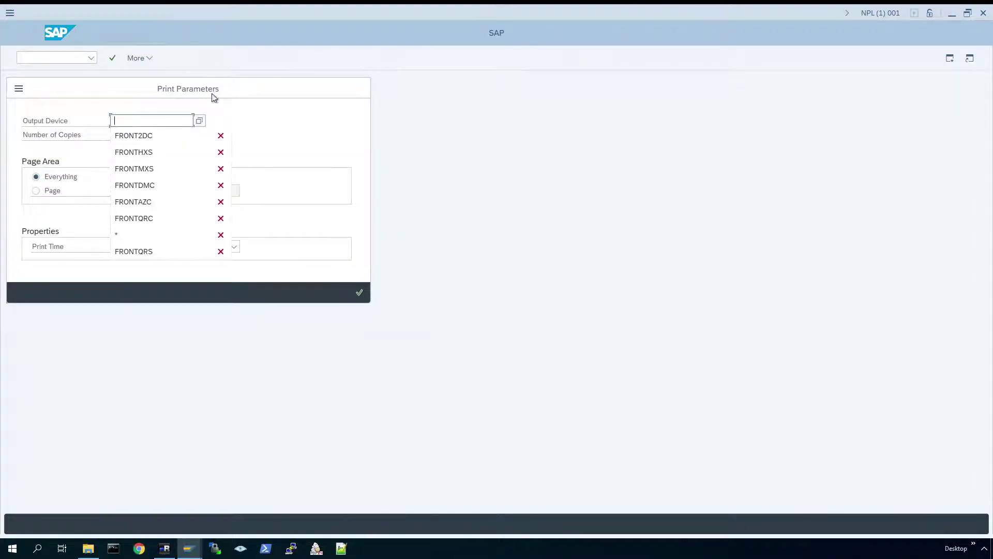
pyautogui.click(136, 136)
pyautogui.moveTo(135, 121); pyautogui.dragTo(145, 121)
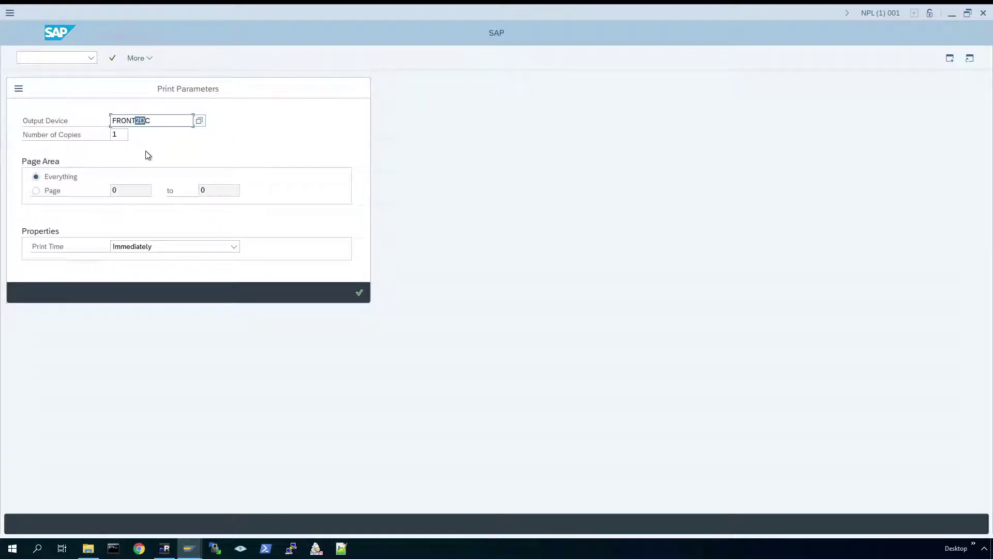
pyautogui.click(363, 298)
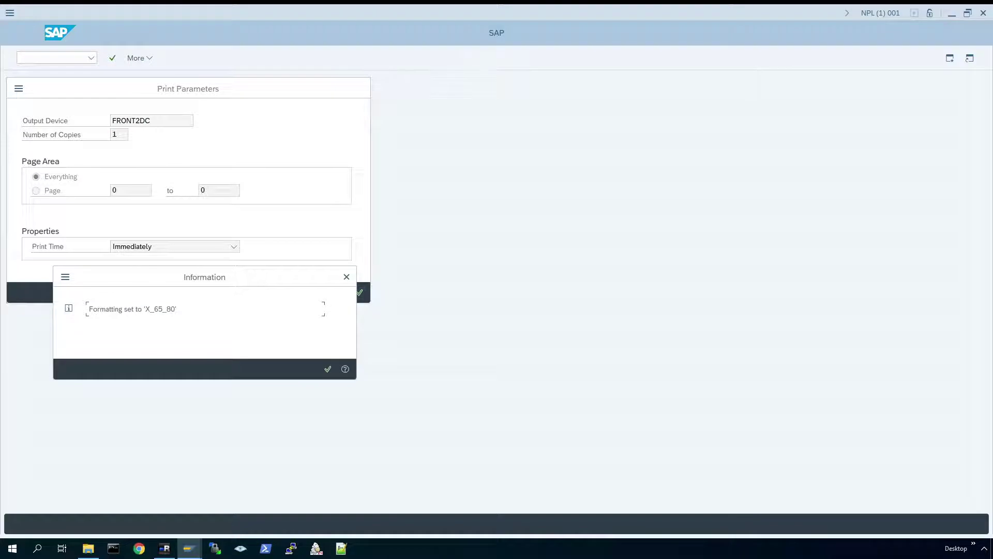
pyautogui.doubleClick(160, 309)
pyautogui.moveTo(176, 309); pyautogui.dragTo(138, 309)
# Step: Dismiss the X_65_80 notice and print the report to the PDF24 printer
pyautogui.click(328, 370)
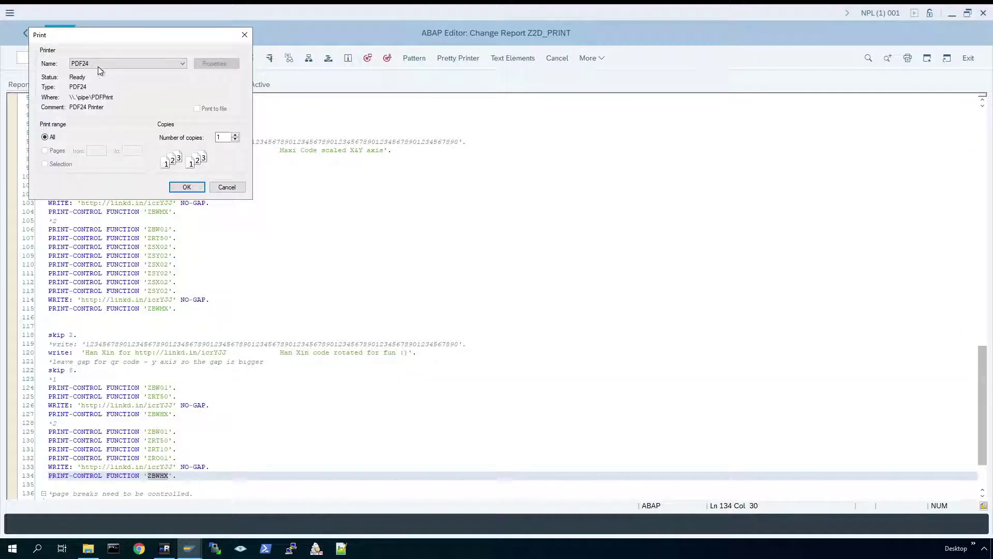
pyautogui.click(187, 188)
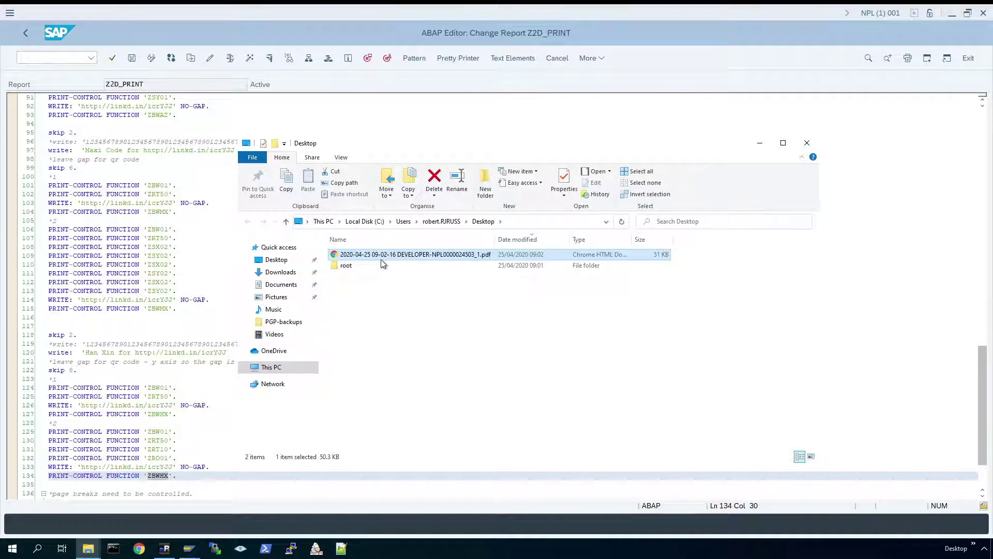
# Step: Open the generated PDF in Chrome, maximize it and scroll through the 2D barcodes
pyautogui.doubleClick(383, 255)
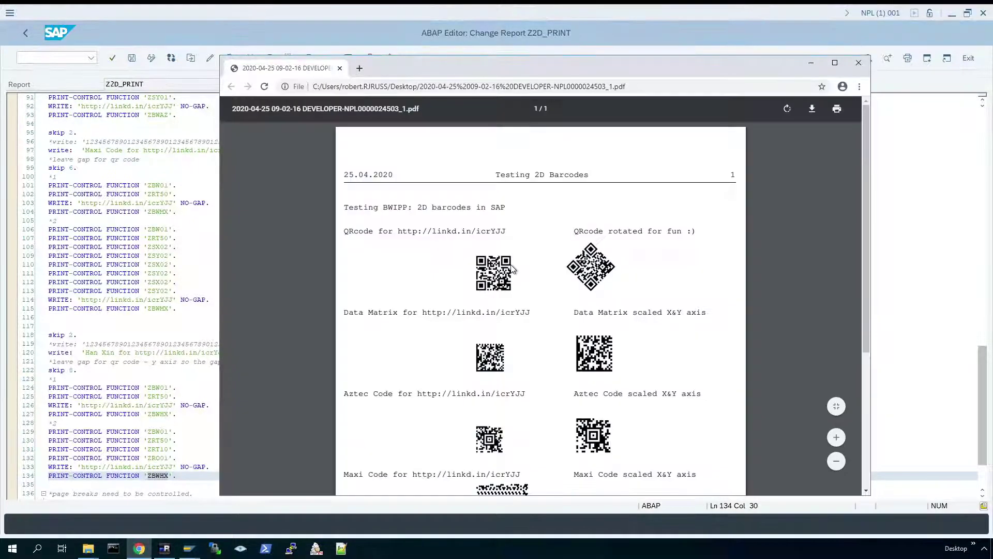
pyautogui.click(835, 62)
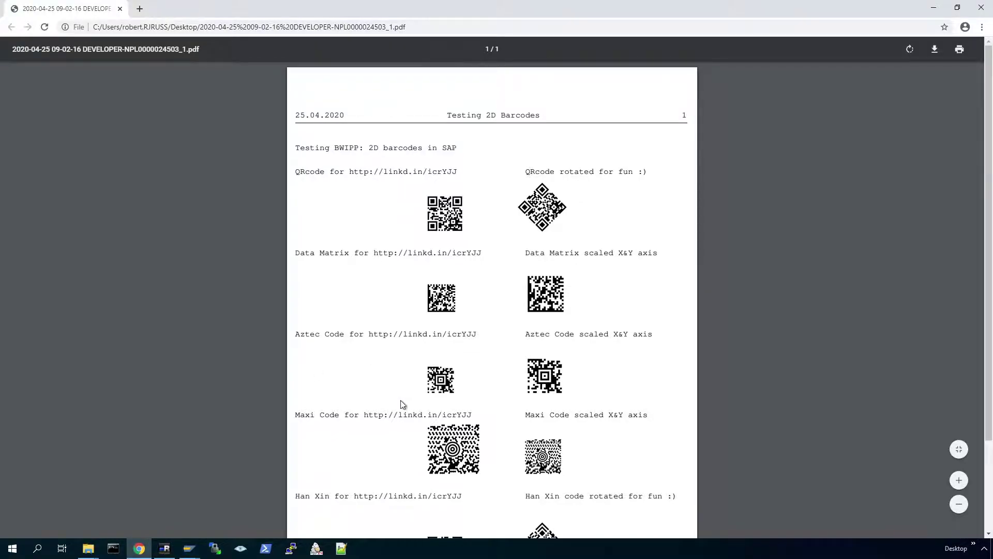
pyautogui.scroll(-2, 403, 402)
pyautogui.scroll(2, 390, 290)
# Step: Close Chrome, review PDF24's PDF Printer Auto Save settings, accept them and close the launcher
pyautogui.click(982, 7)
pyautogui.click(316, 548)
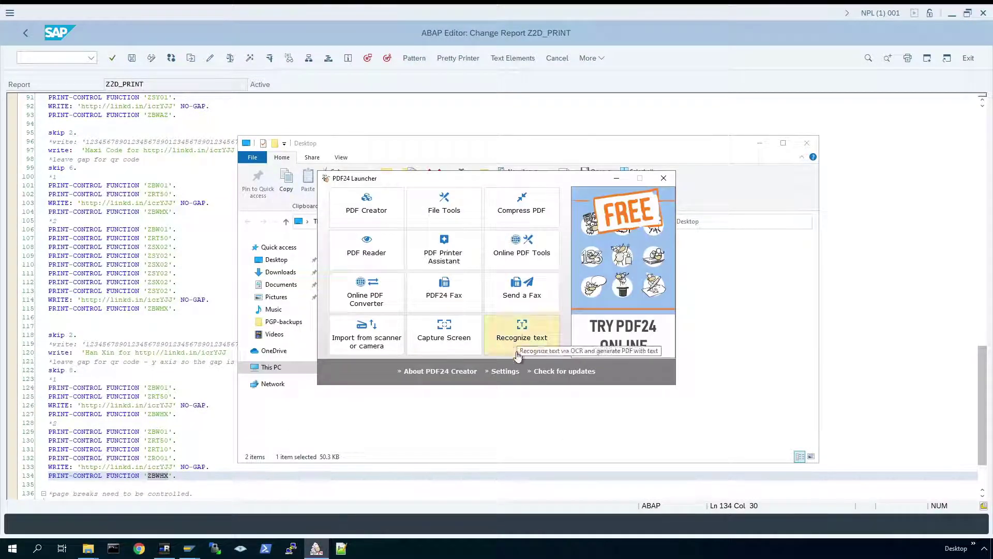
pyautogui.click(506, 371)
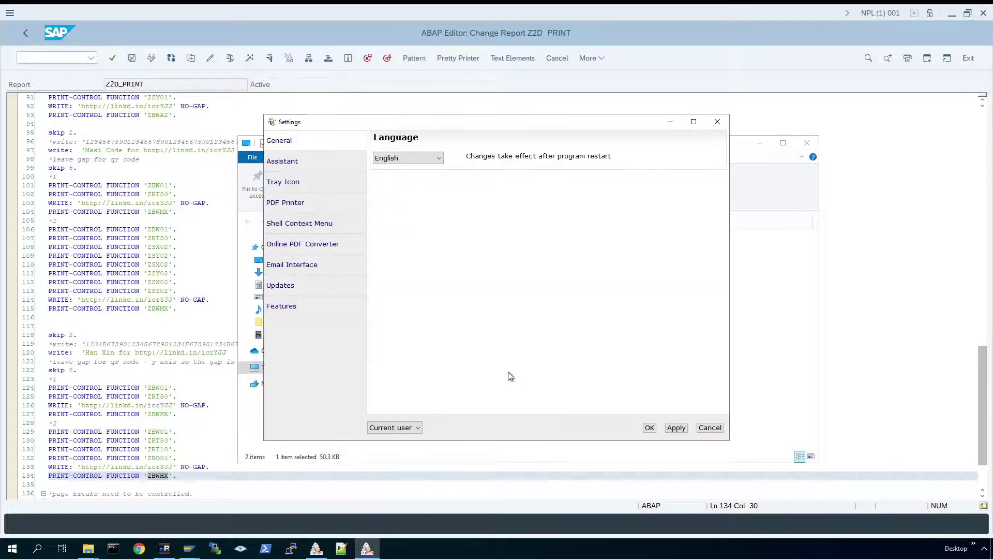
pyautogui.click(305, 202)
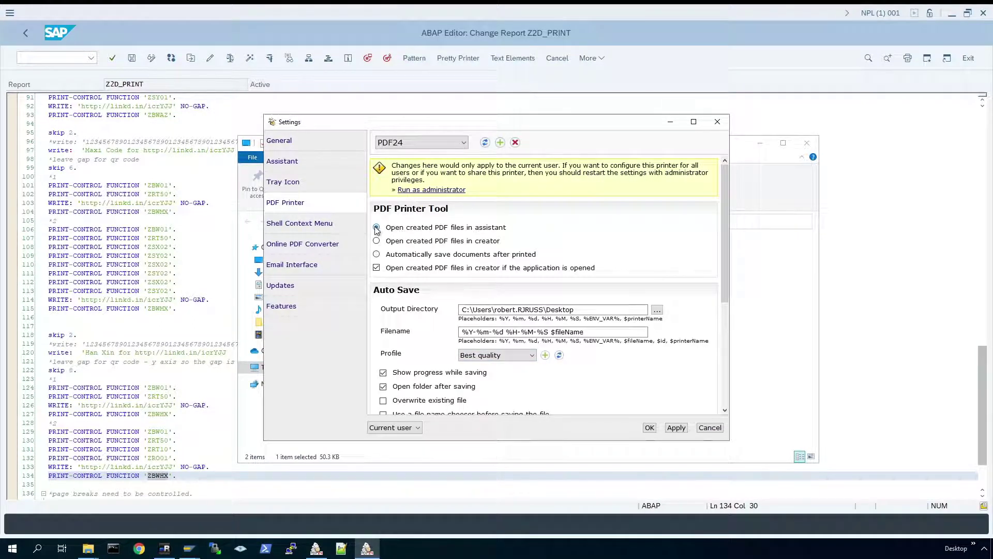
pyautogui.click(650, 428)
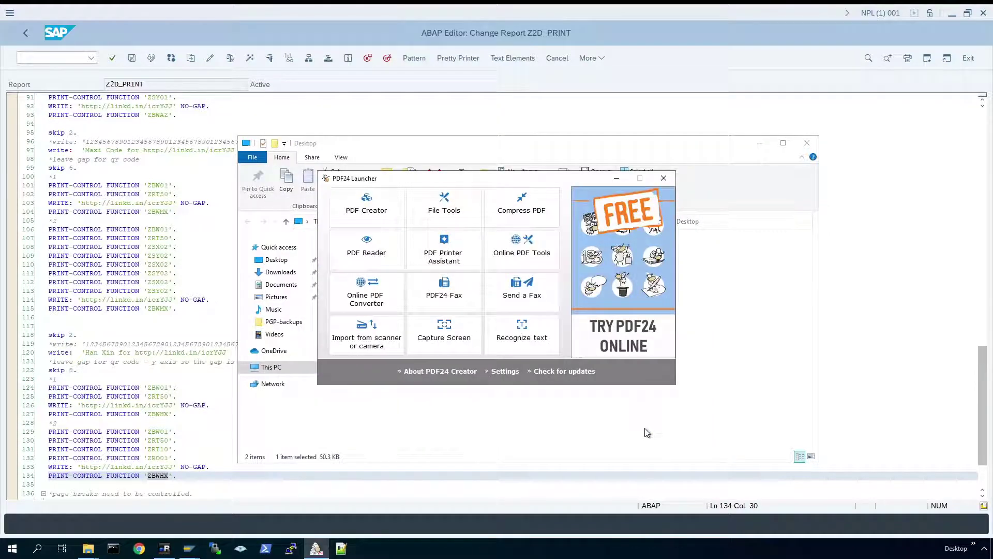
pyautogui.click(664, 178)
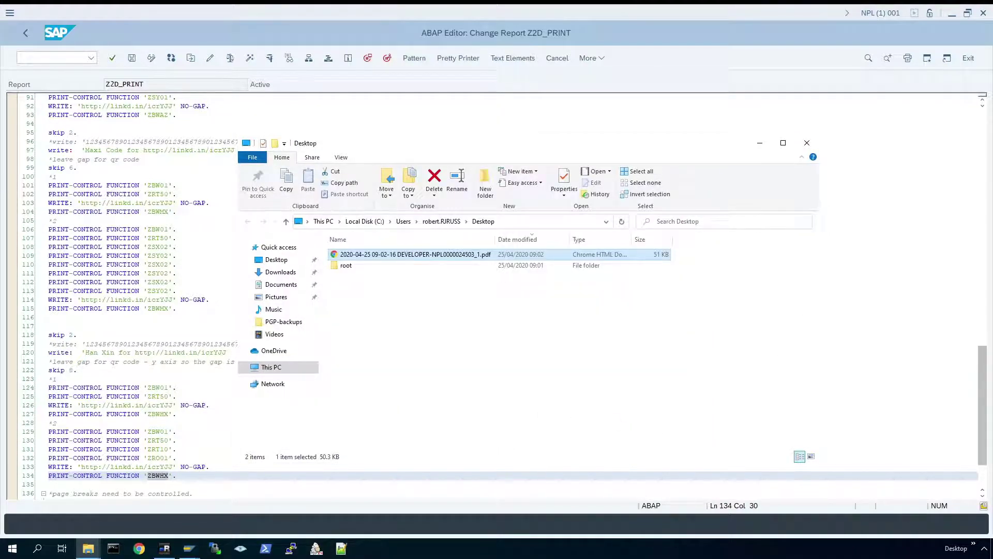
# Step: Copy the ZRO01 print-control line 37 onto a new line after line 30 and activate
pyautogui.click(174, 185)
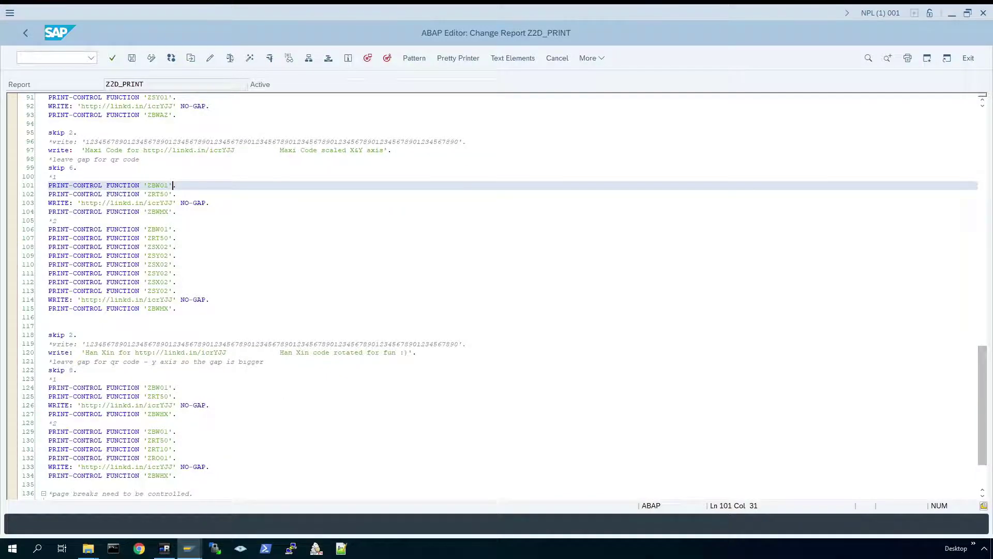
pyautogui.scroll(20, 173, 185)
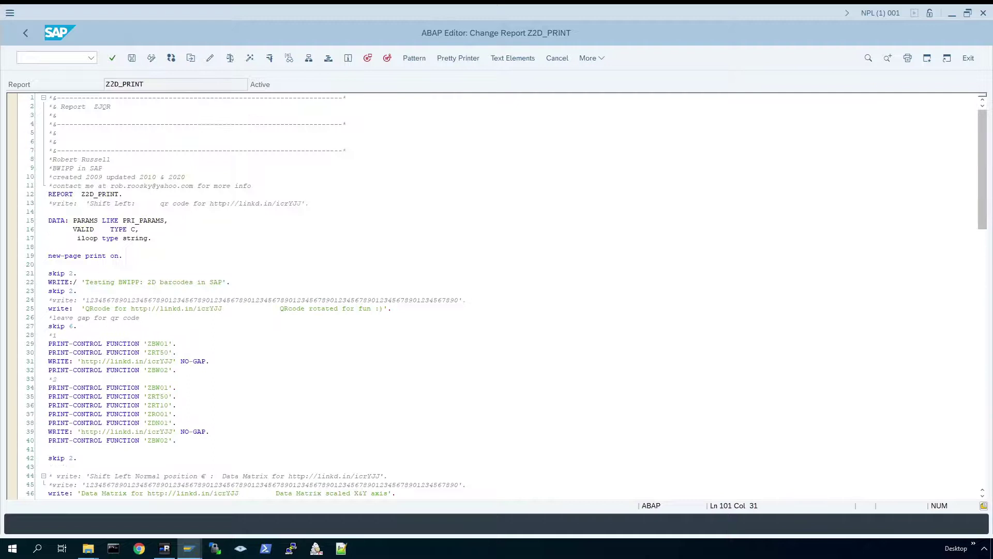
pyautogui.moveTo(176, 414); pyautogui.dragTo(23, 416)
pyautogui.hotkey('ctrl', 'c')
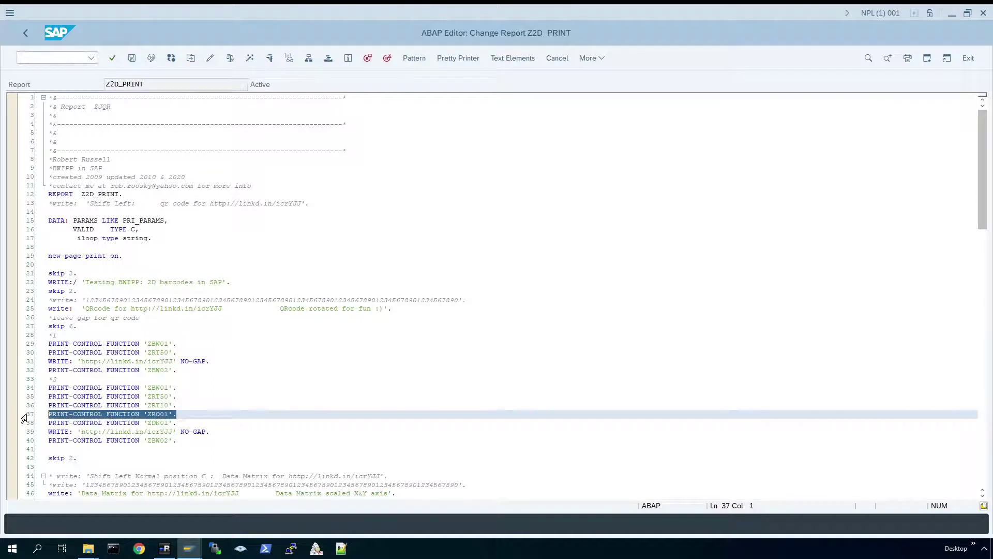
pyautogui.click(177, 353)
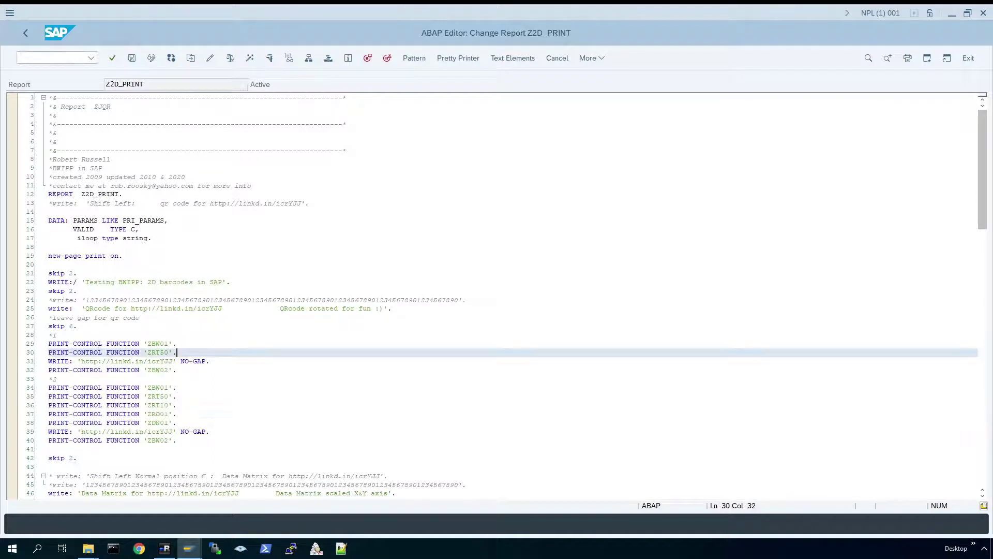
pyautogui.press('Return')
pyautogui.hotkey('ctrl', 'v')
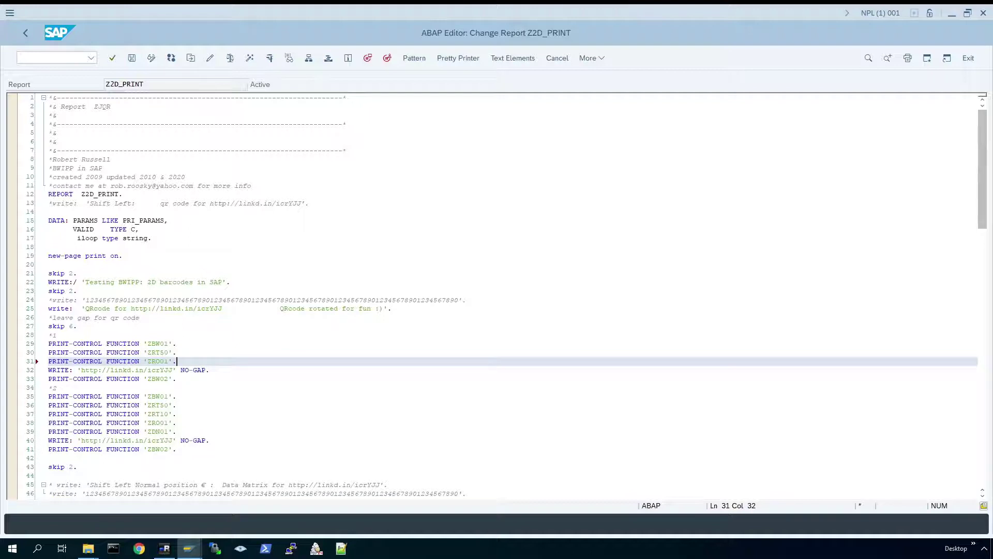
pyautogui.click(248, 59)
pyautogui.click(270, 58)
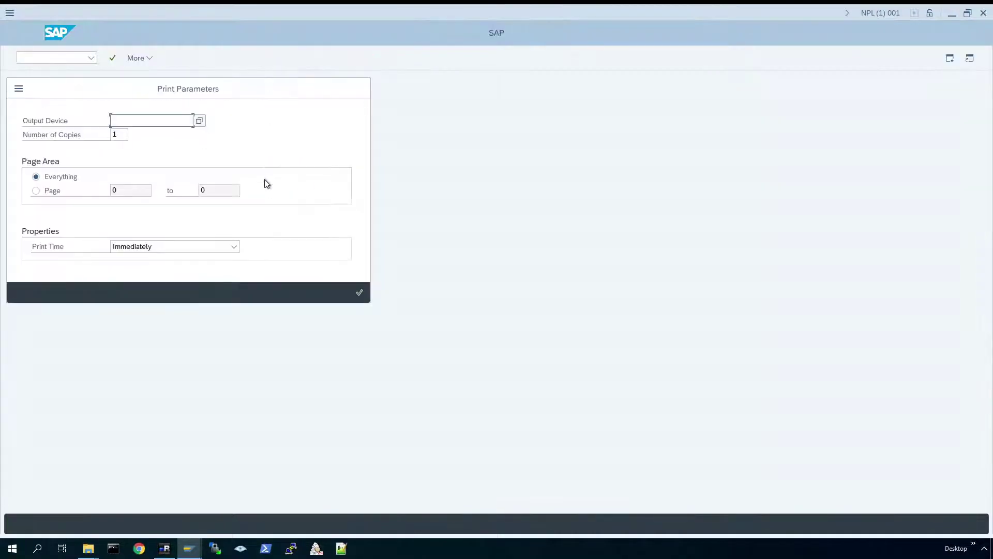
pyautogui.write('n')
pyautogui.press('BackSpace')
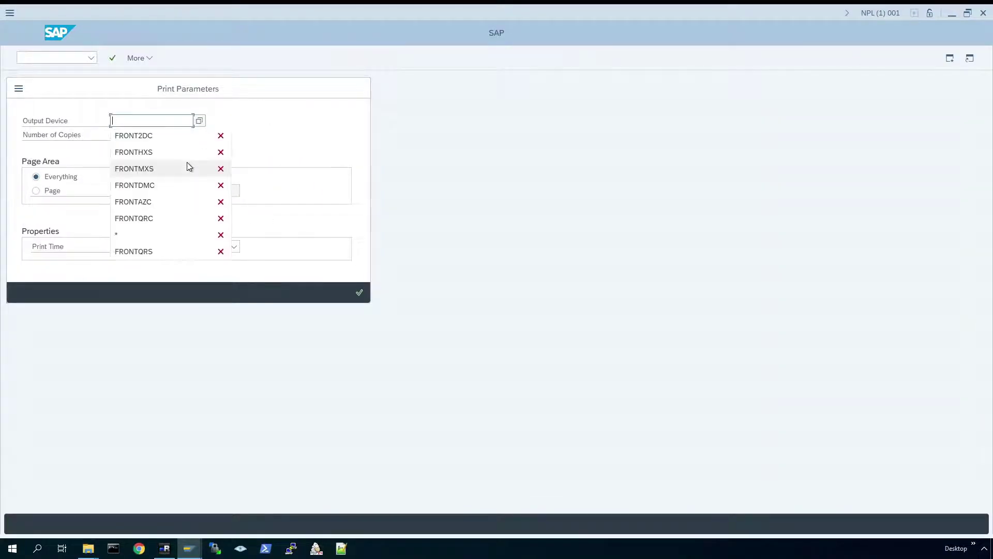
pyautogui.click(170, 136)
pyautogui.click(360, 293)
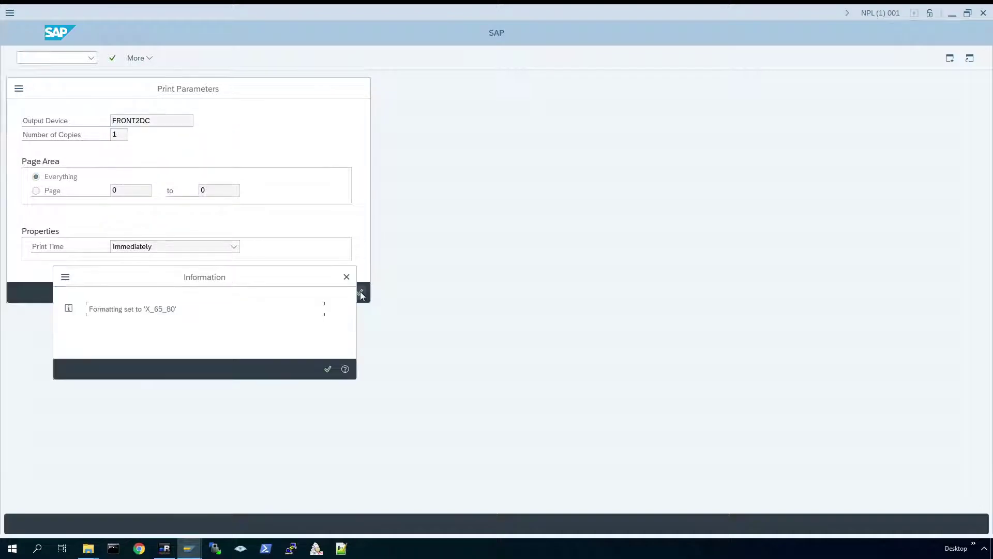
pyautogui.click(328, 369)
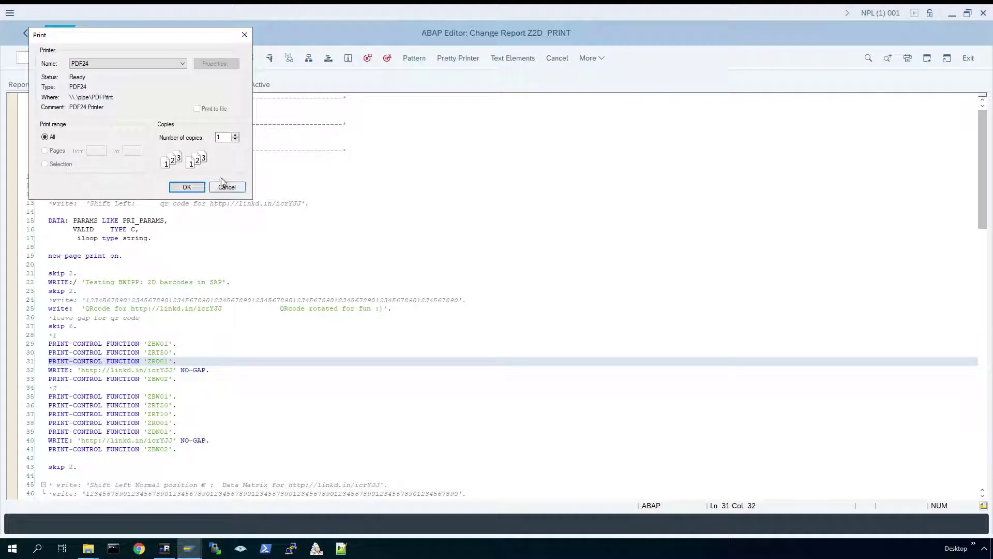
pyautogui.click(187, 187)
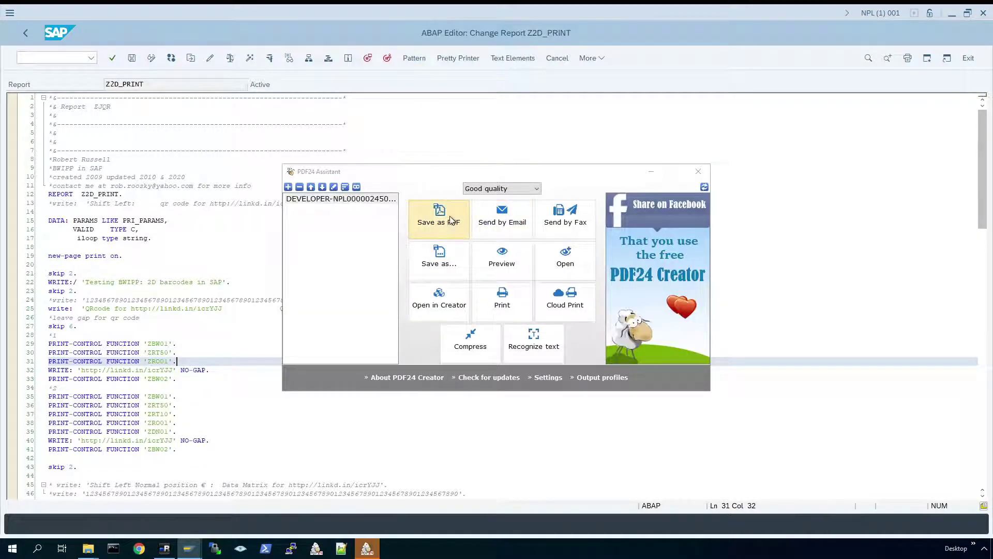
pyautogui.click(449, 219)
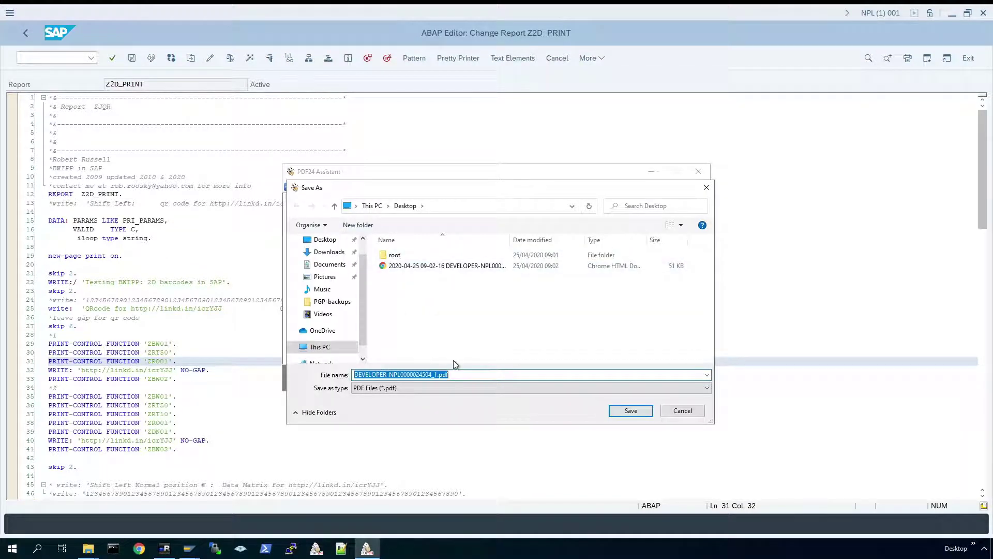
pyautogui.click(632, 412)
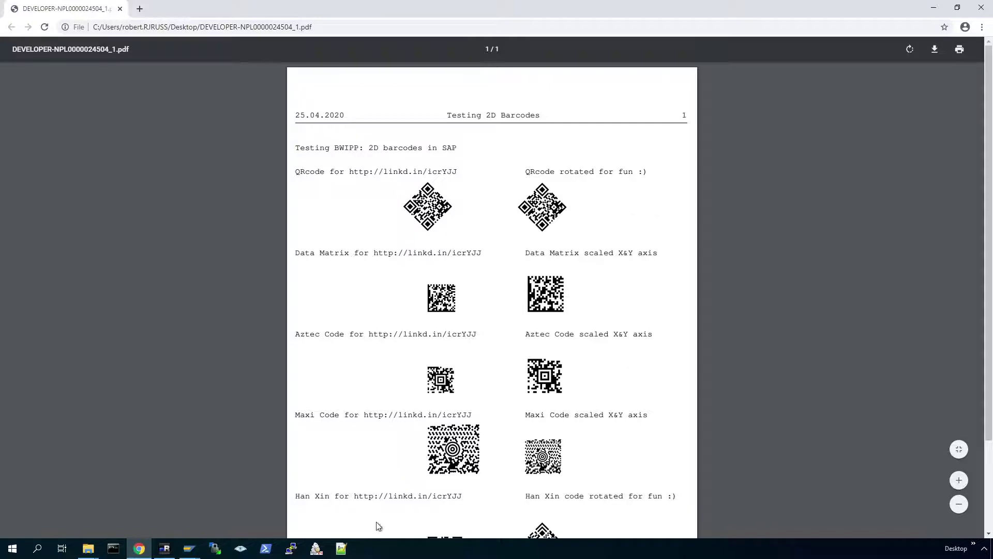
# Step: Open the earlier timestamped report PDF from the Desktop folder in Chrome
pyautogui.moveTo(88, 548)
pyautogui.click(273, 499)
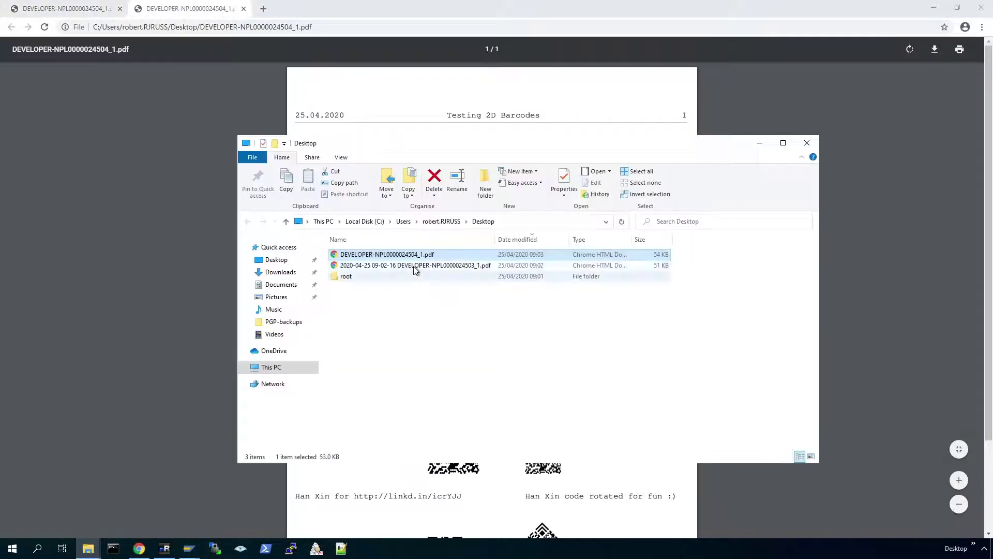
pyautogui.doubleClick(413, 266)
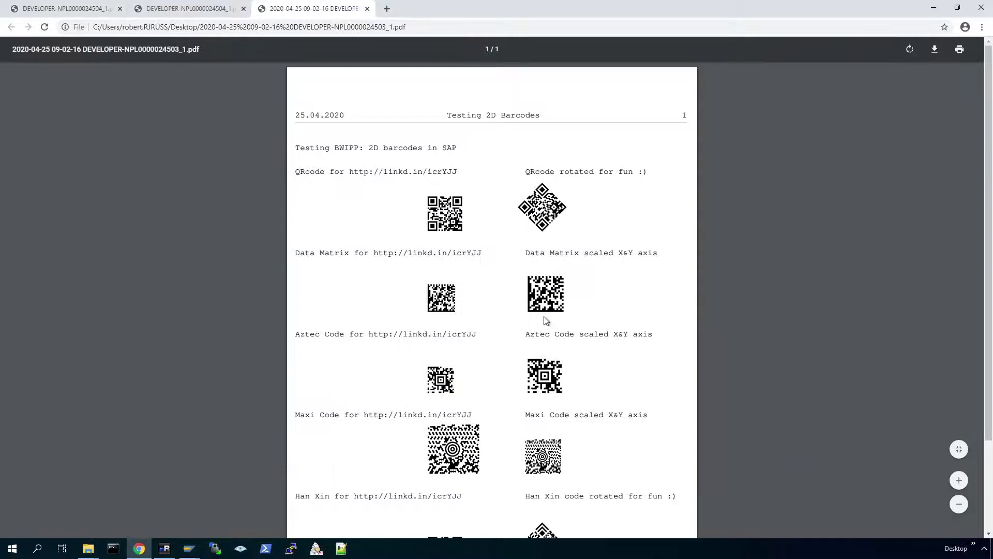
# Step: Flip between the two PDF tabs comparing the QR codes, then close Chrome and the Desktop folder
pyautogui.click(201, 15)
pyautogui.click(302, 7)
pyautogui.click(168, 6)
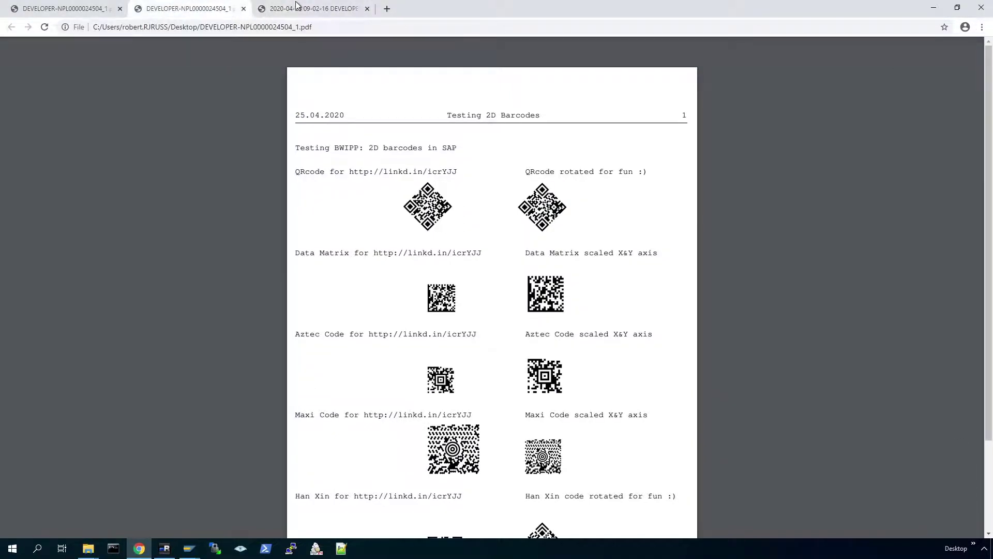
pyautogui.click(297, 5)
pyautogui.click(201, 7)
pyautogui.click(315, 9)
pyautogui.click(190, 6)
pyautogui.click(299, 7)
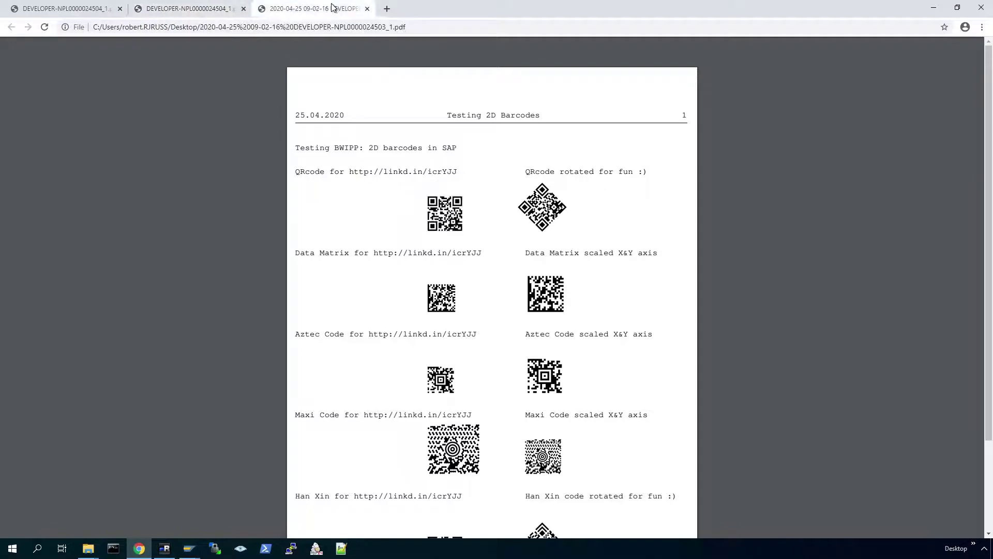
pyautogui.click(991, 8)
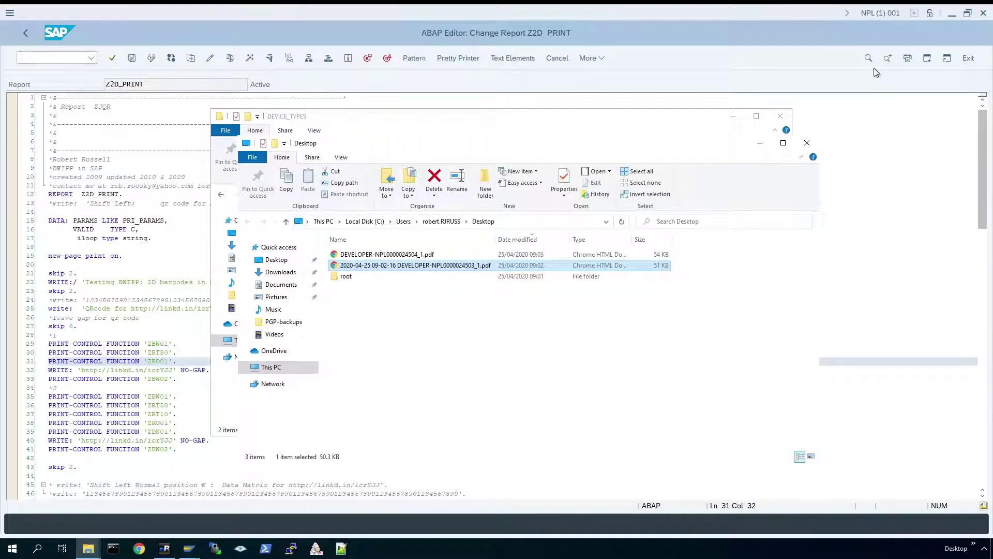
pyautogui.click(807, 142)
# Step: Close the DEVICE_TYPES window and display Smart Form Z_2DCODE_BWIPP_V1 via /nsmartforms
pyautogui.click(780, 116)
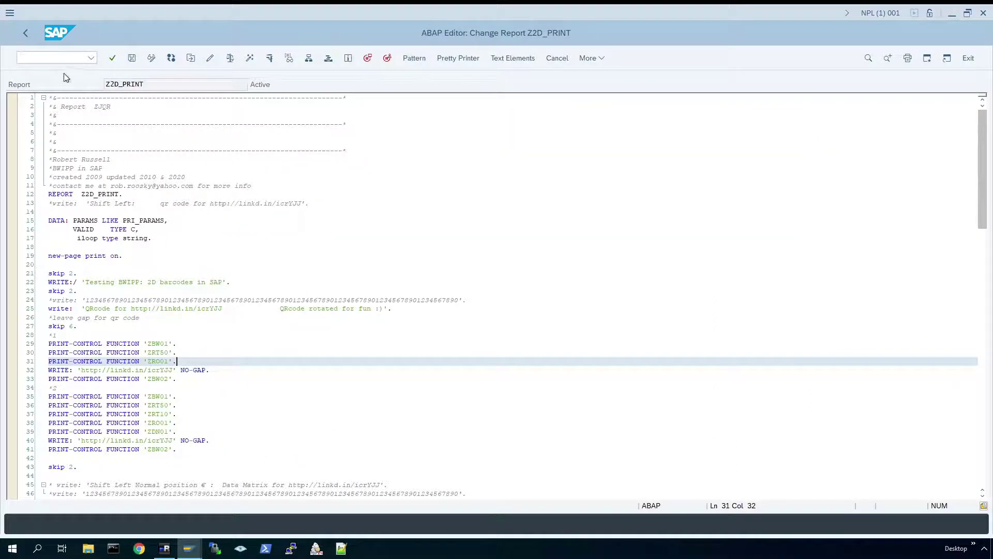
pyautogui.click(62, 58)
pyautogui.write('/nsmartfor')
pyautogui.press('Return')
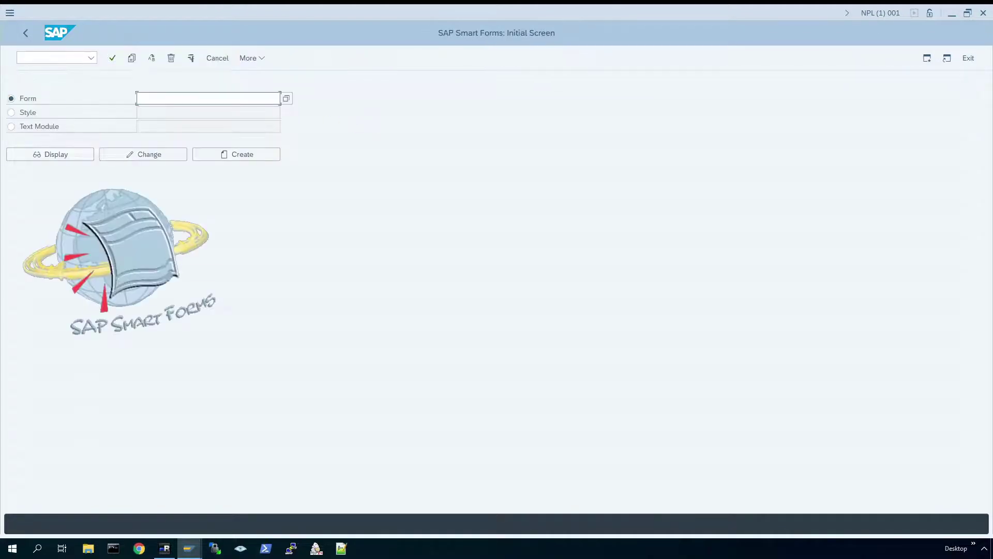
pyautogui.click(280, 98)
pyautogui.click(233, 113)
pyautogui.click(23, 157)
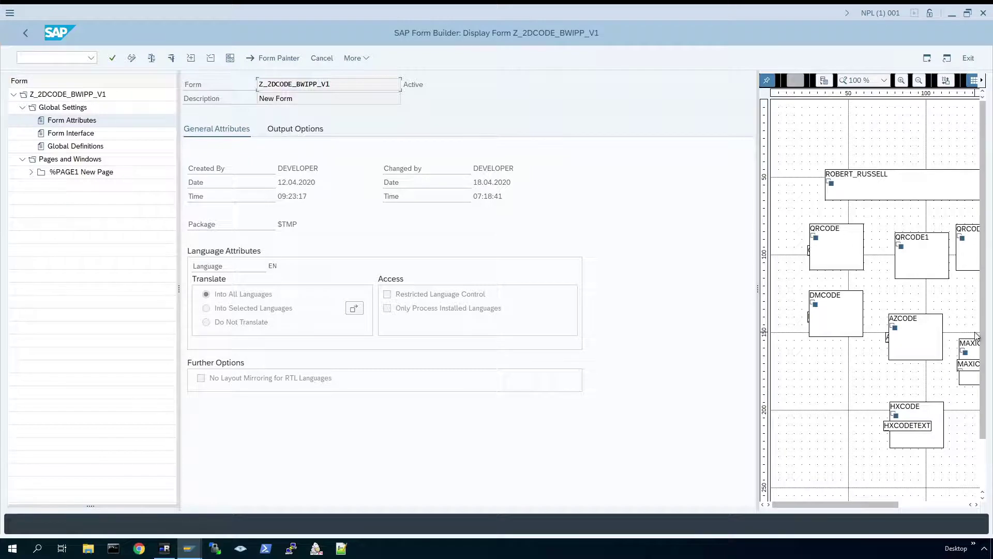
# Step: Expand %PAGE1 and HXCODE and inspect the ZBWHX printer control in %COMMAND16
pyautogui.click(31, 172)
pyautogui.click(40, 186)
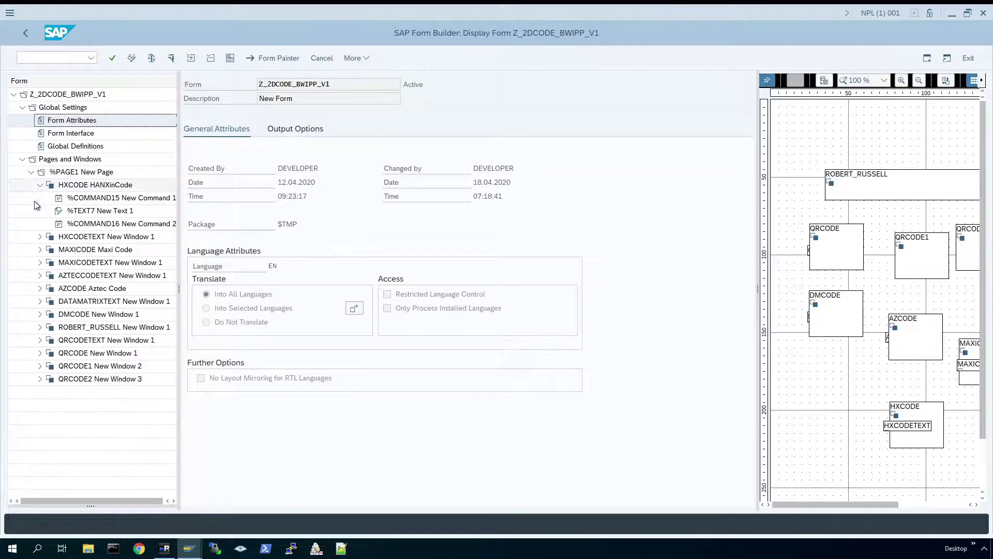
pyautogui.click(89, 226)
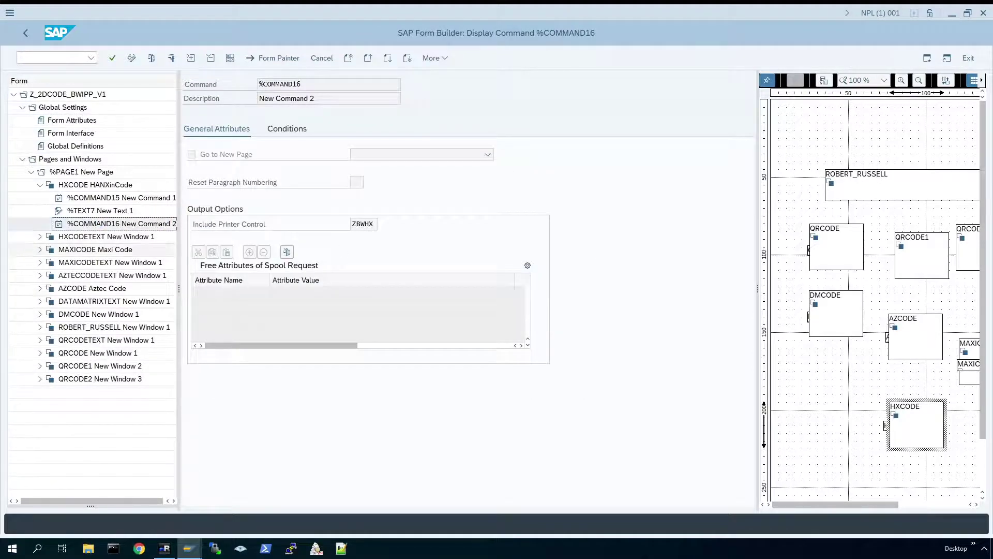
pyautogui.moveTo(356, 224); pyautogui.dragTo(374, 224)
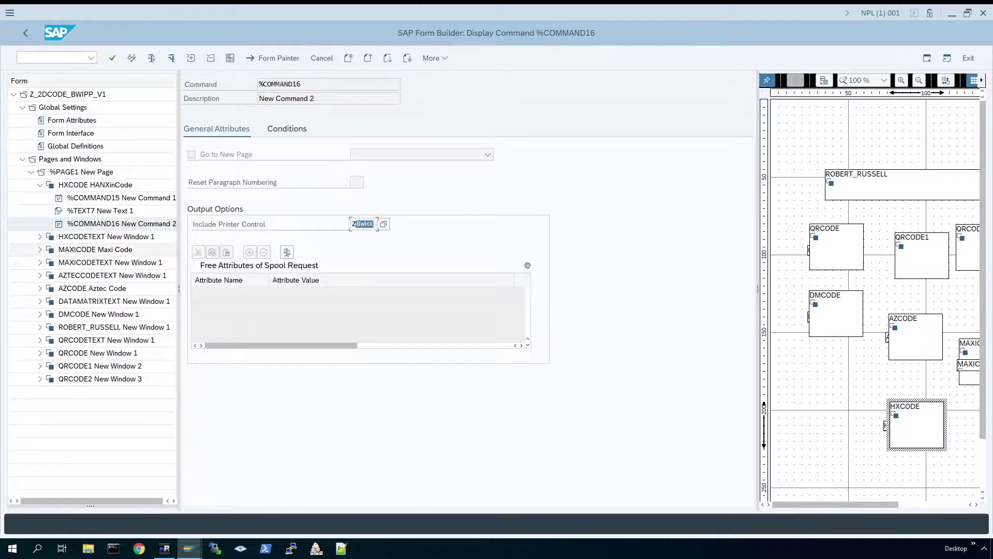
pyautogui.click(357, 224)
# Step: View the &HXCODE& text of %TEXT7 in the full-screen editor, then go to Global Definitions
pyautogui.click(83, 214)
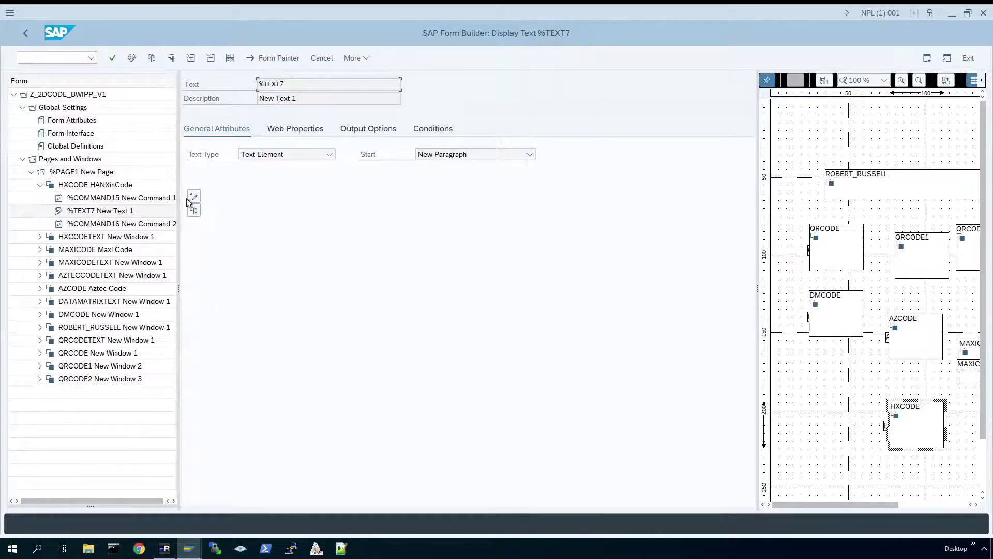
pyautogui.click(193, 196)
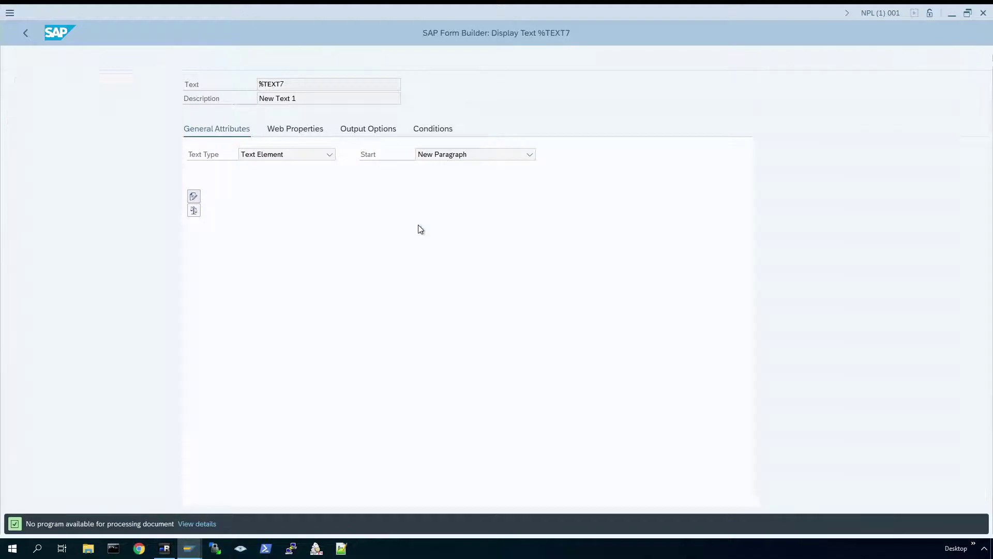
pyautogui.hotkey('ctrl', 'a')
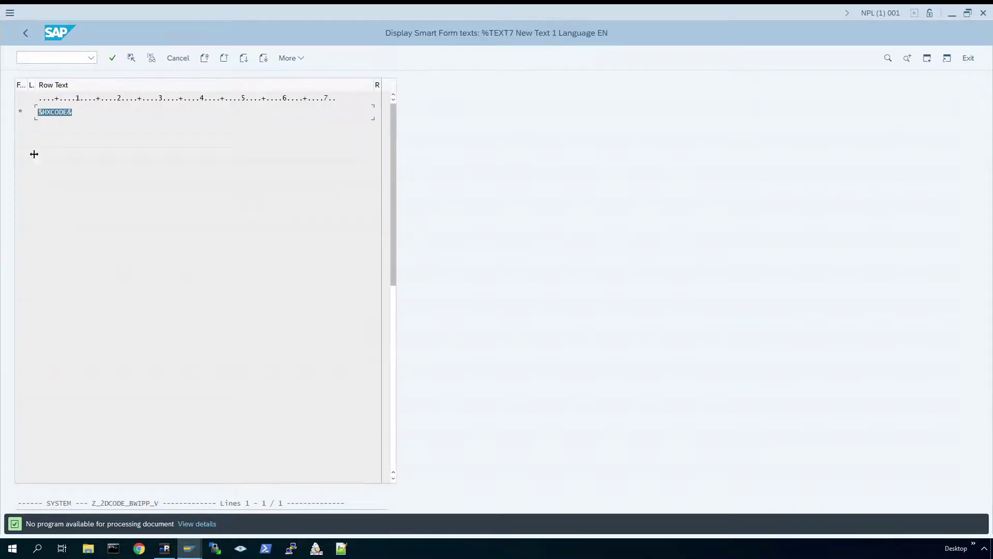
pyautogui.click(23, 32)
pyautogui.click(75, 147)
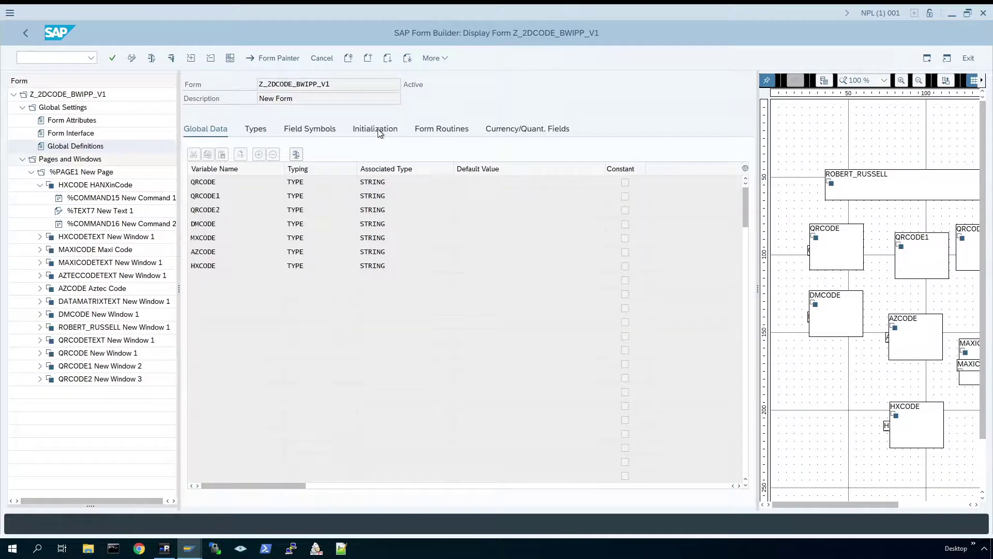
# Step: Review the HXCODE URL assignment in Initialization, then open /1BCDWB/SF00000004 for testing
pyautogui.click(379, 131)
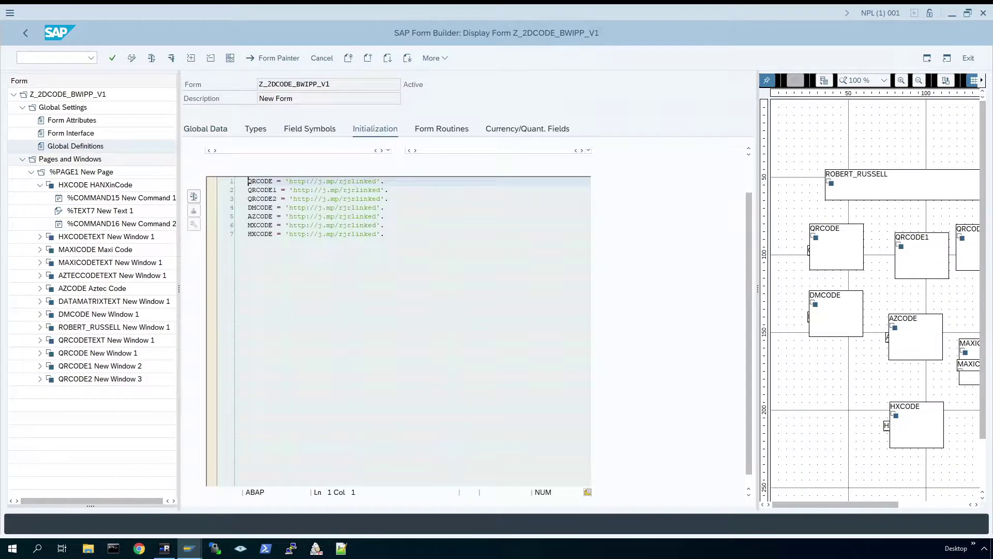
pyautogui.moveTo(386, 233); pyautogui.dragTo(223, 235)
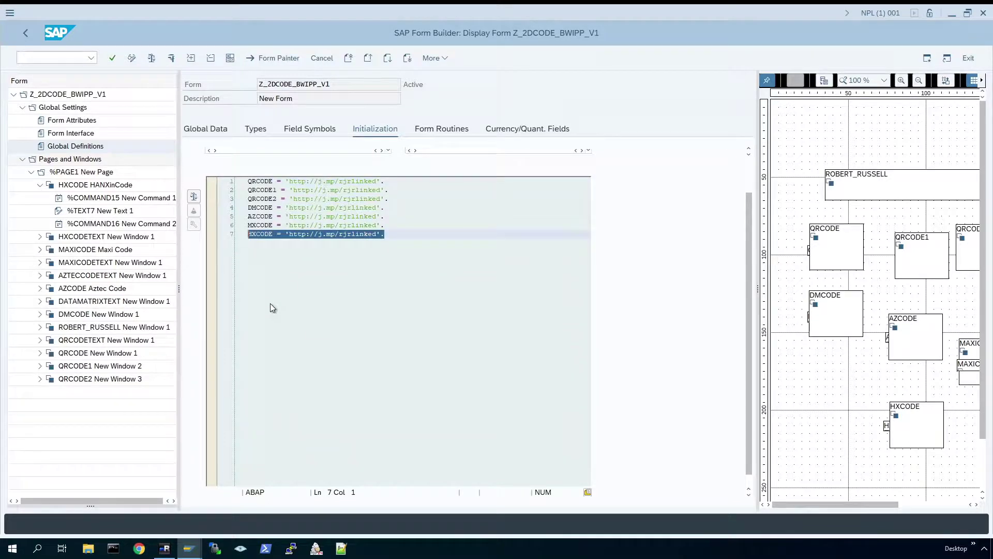
pyautogui.click(171, 58)
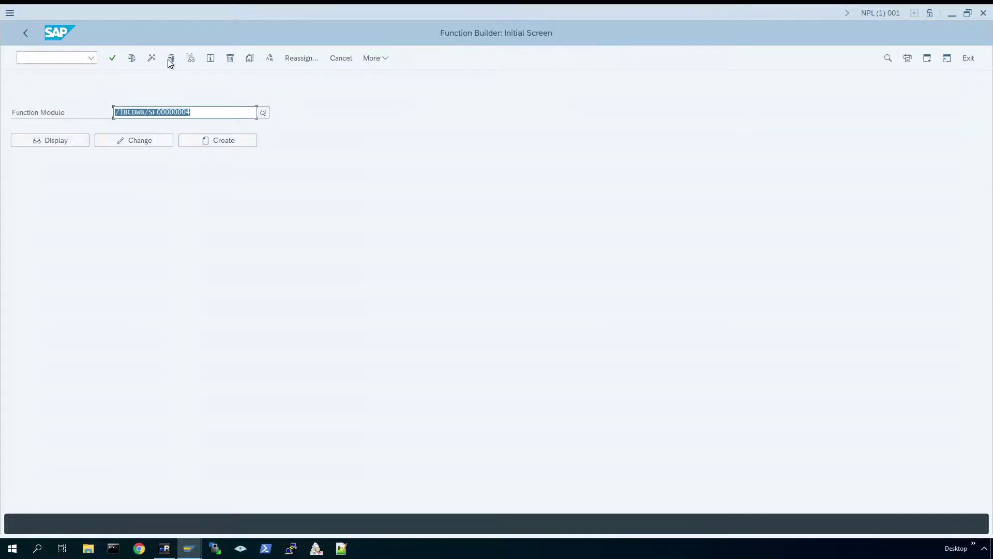
pyautogui.click(171, 59)
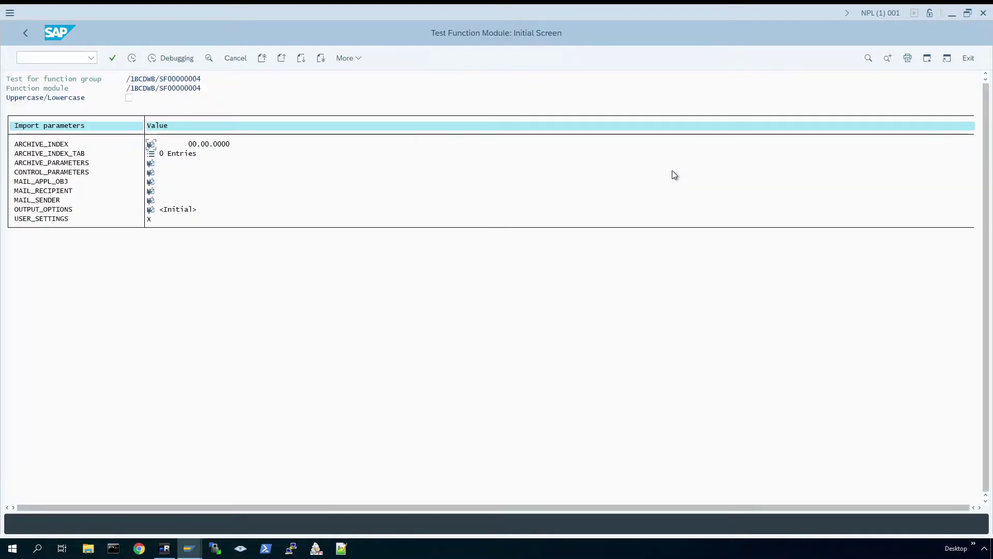
# Step: Run the function module test, print to FRONT2DC through PDF24, and save as PDF
pyautogui.click(131, 58)
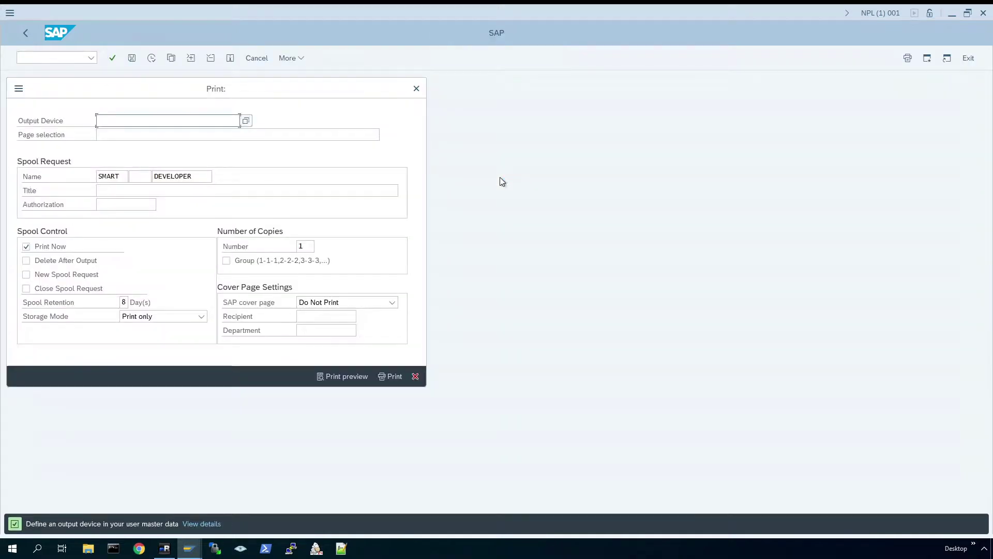
pyautogui.click(148, 136)
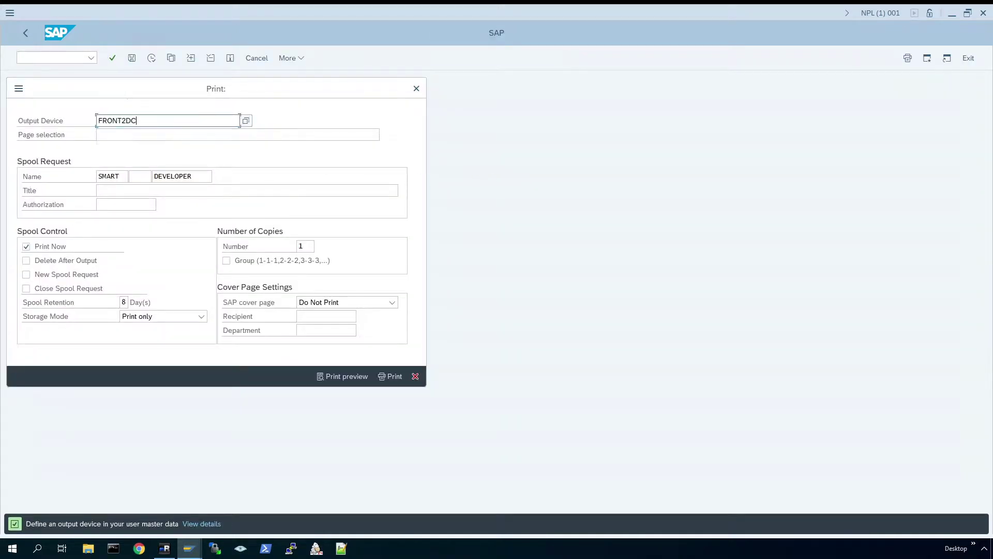
pyautogui.click(393, 376)
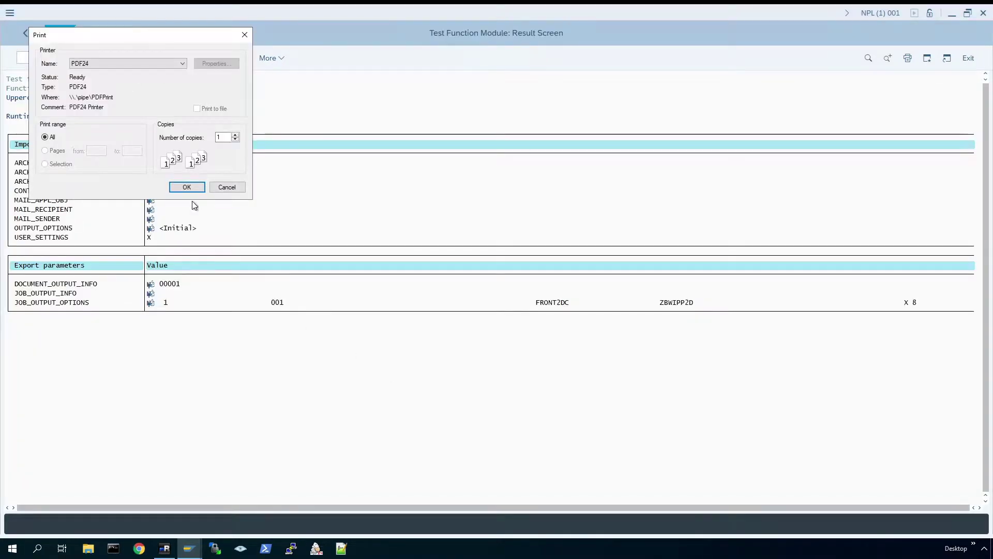
pyautogui.click(187, 187)
pyautogui.click(428, 216)
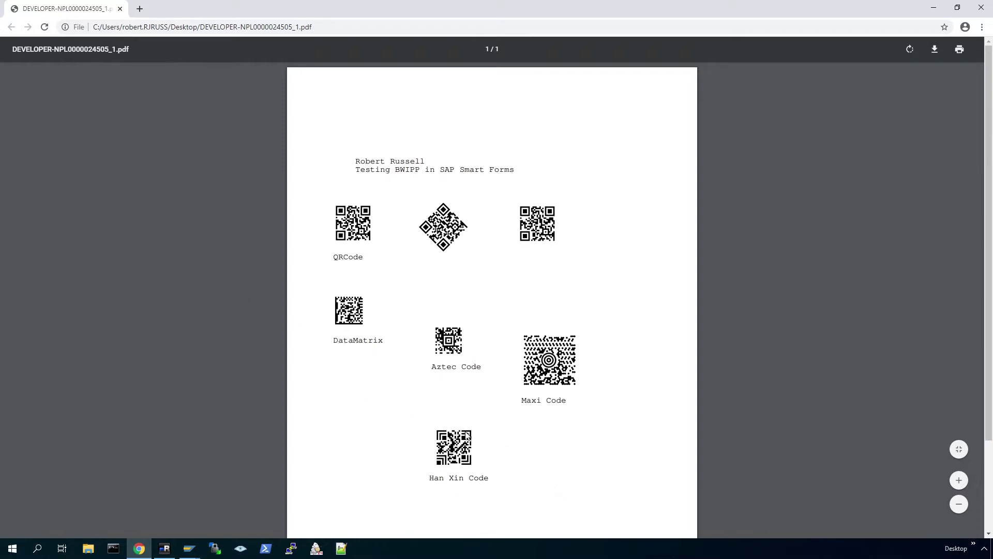
# Step: Close the Chrome tab showing the barcode PDF
pyautogui.click(120, 9)
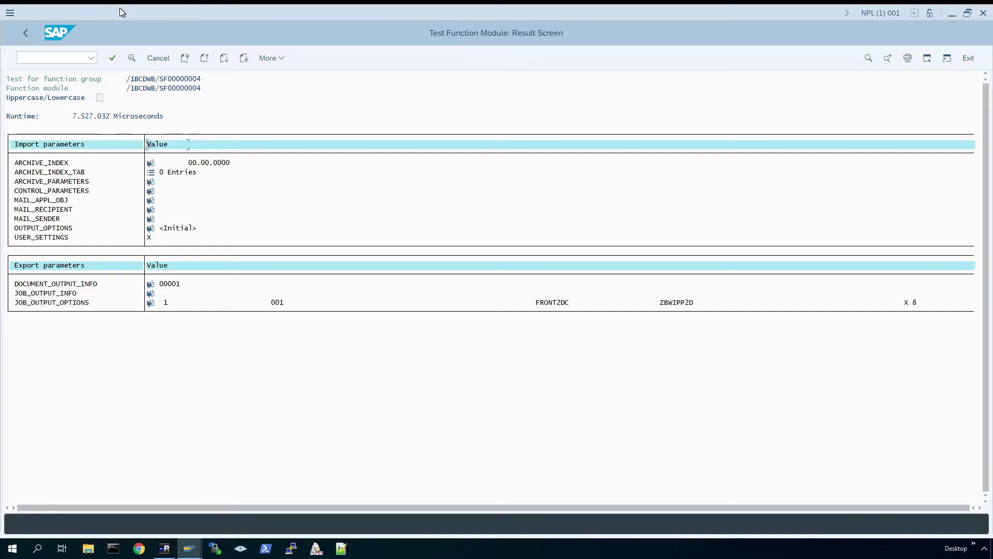